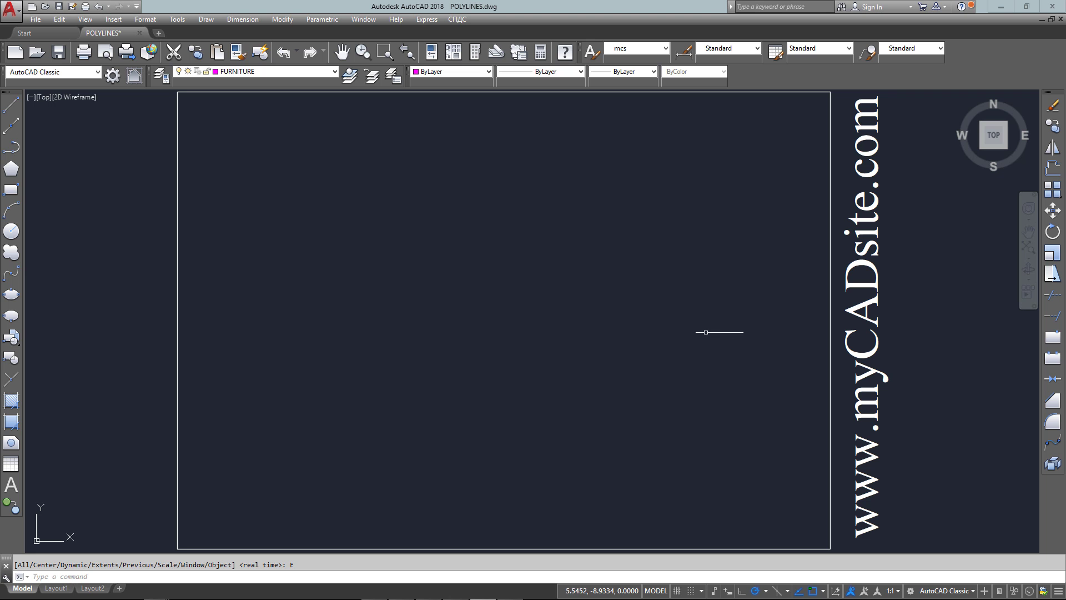
Draw a horizontal line 5 units long on the WALLS layer in the upper part of the border.
type("line")
key("Return")
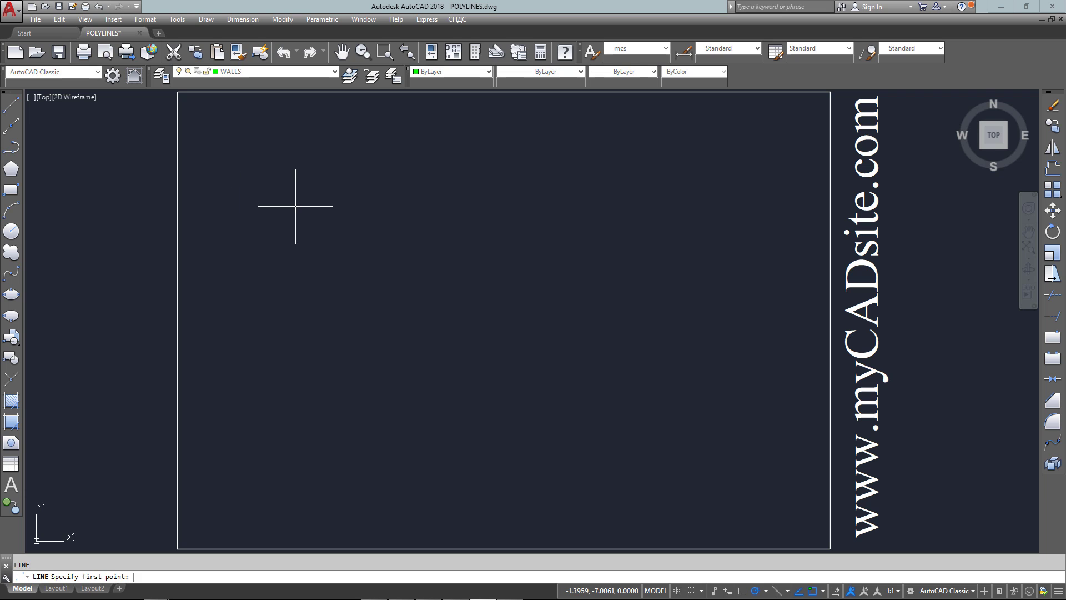
left_click(278, 225)
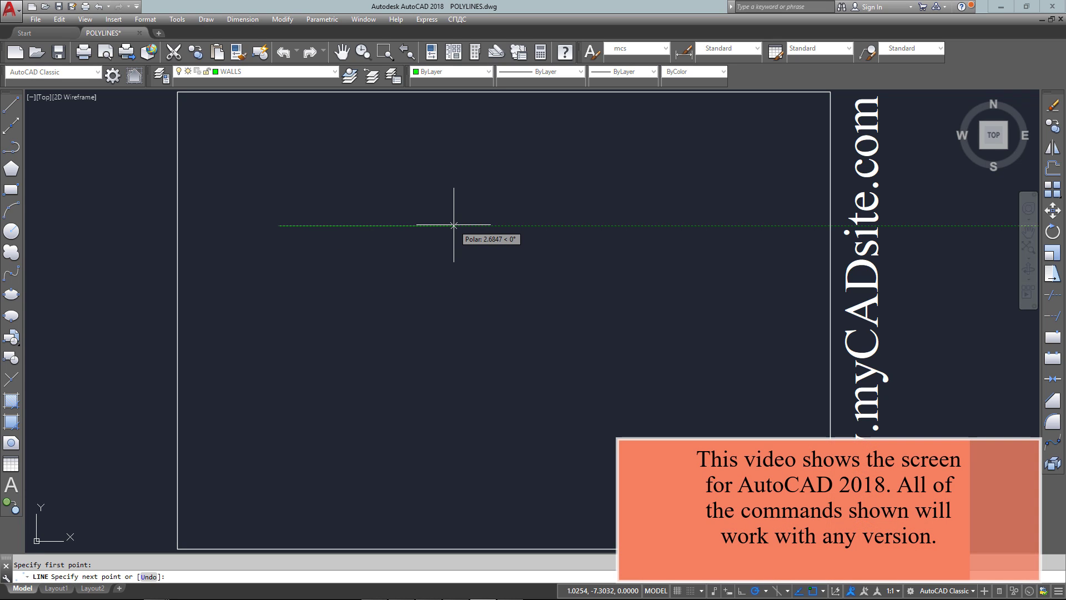
type("5")
key("Return")
key("Escape")
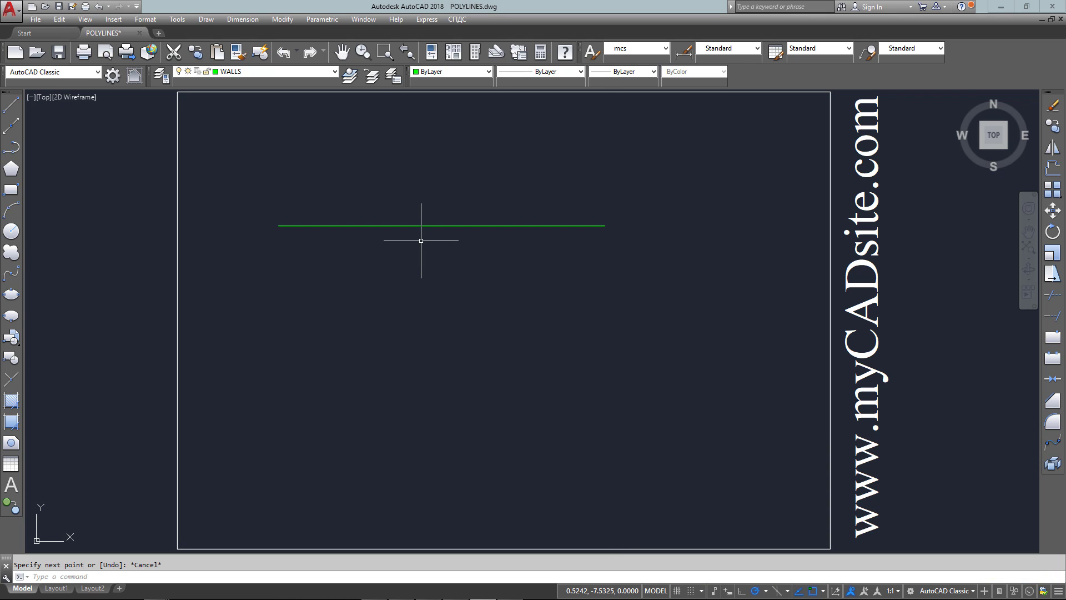
List the properties of the horizontal line and examine its object type and layer.
type("LI")
key("Return")
left_click(451, 192)
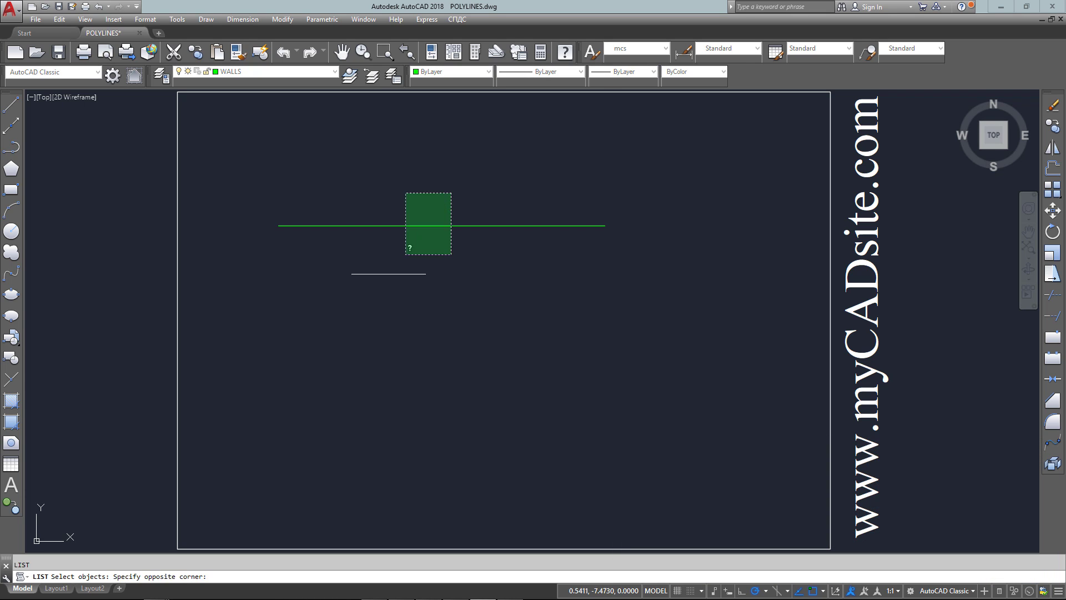
left_click(403, 254)
key("Return")
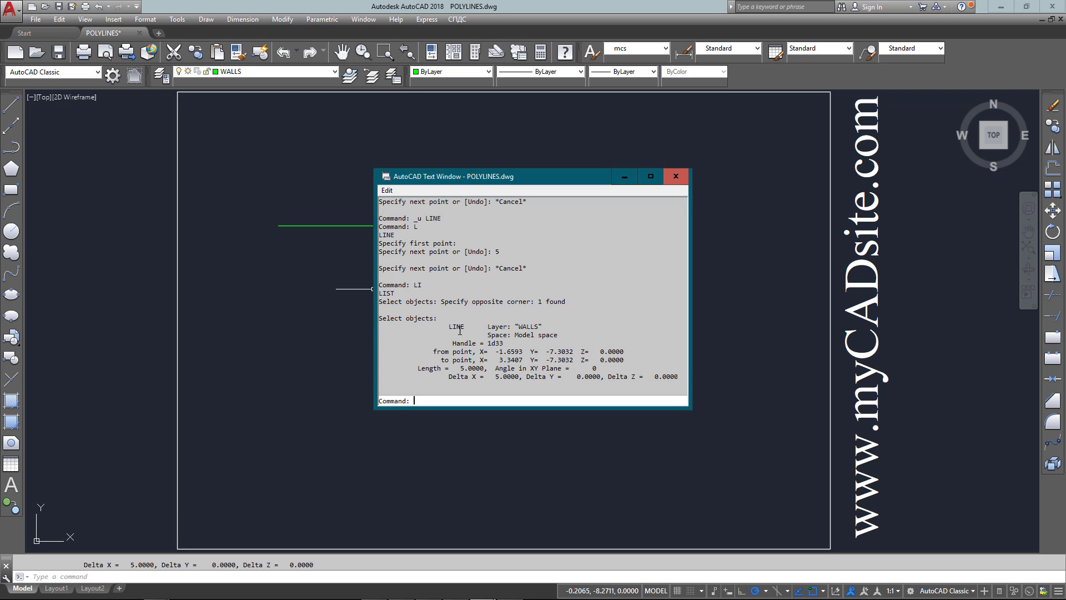
left_click_drag(449, 328, 500, 333)
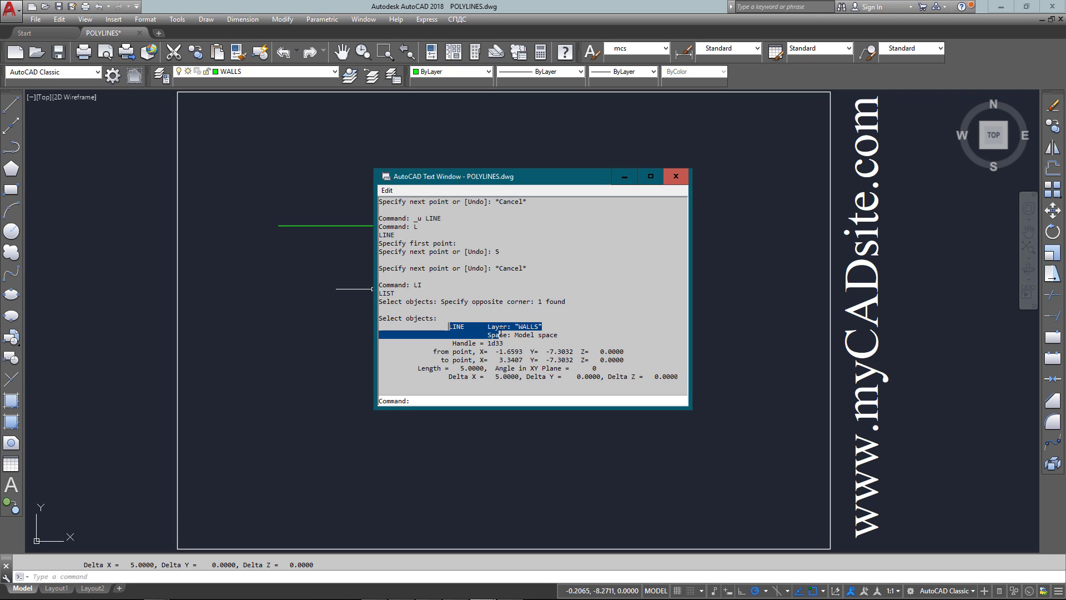
left_click(676, 176)
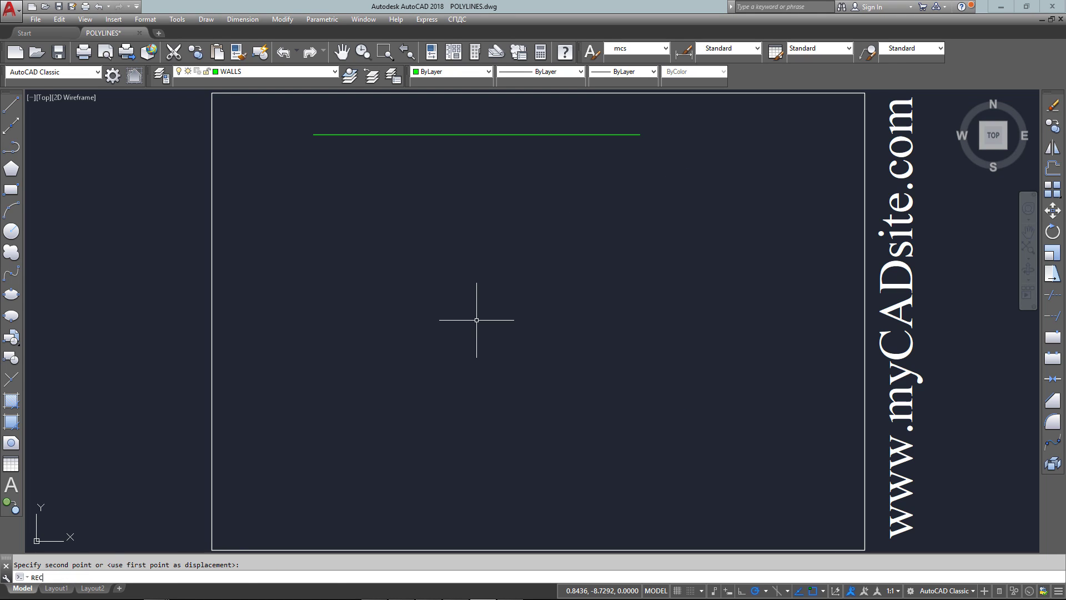
Draw a 2 by 2 unit rectangle below the horizontal line, using @2,2 for the opposite corner.
key("Return")
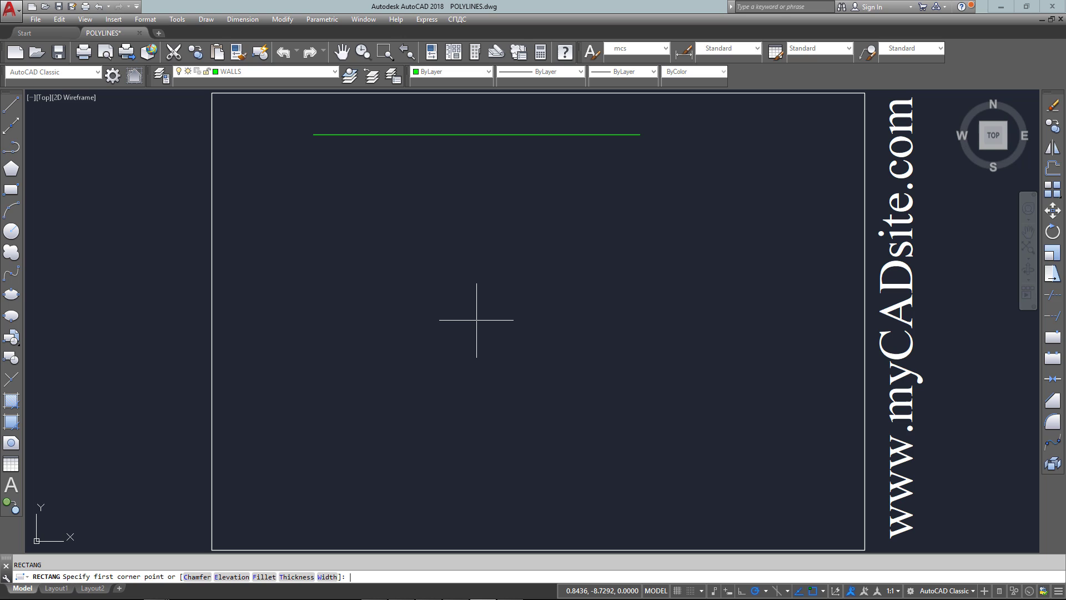
left_click(361, 391)
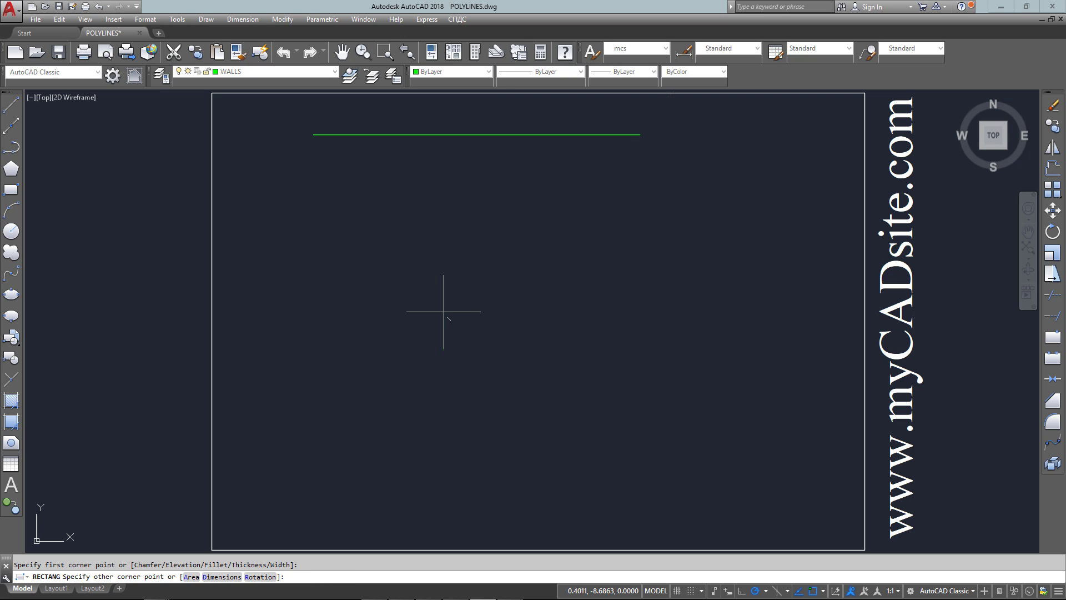
type("@2,2")
key("Return")
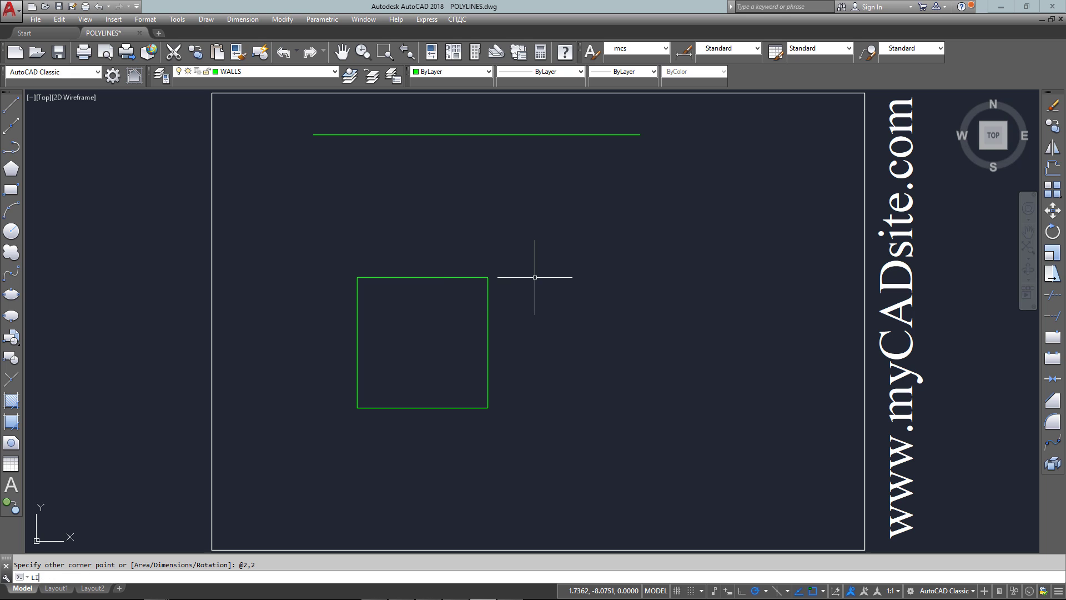
List the properties of the rectangle and examine its object type and whether it is open or closed.
type("LI")
key("Return")
left_click(468, 225)
left_click(336, 408)
key("Return")
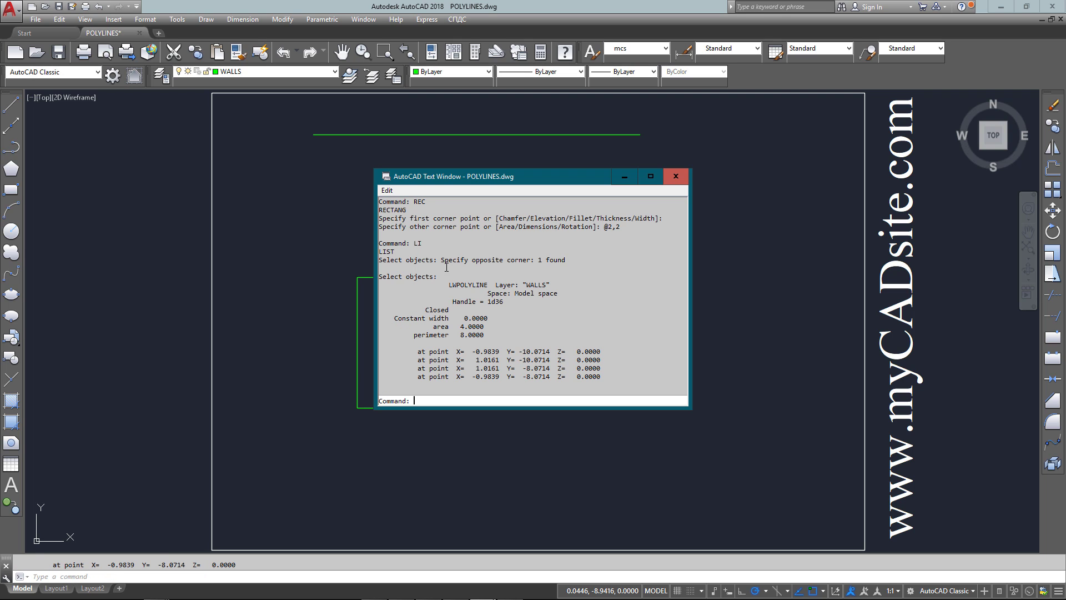
left_click_drag(445, 285, 491, 285)
left_click_drag(449, 310, 414, 309)
key("Escape")
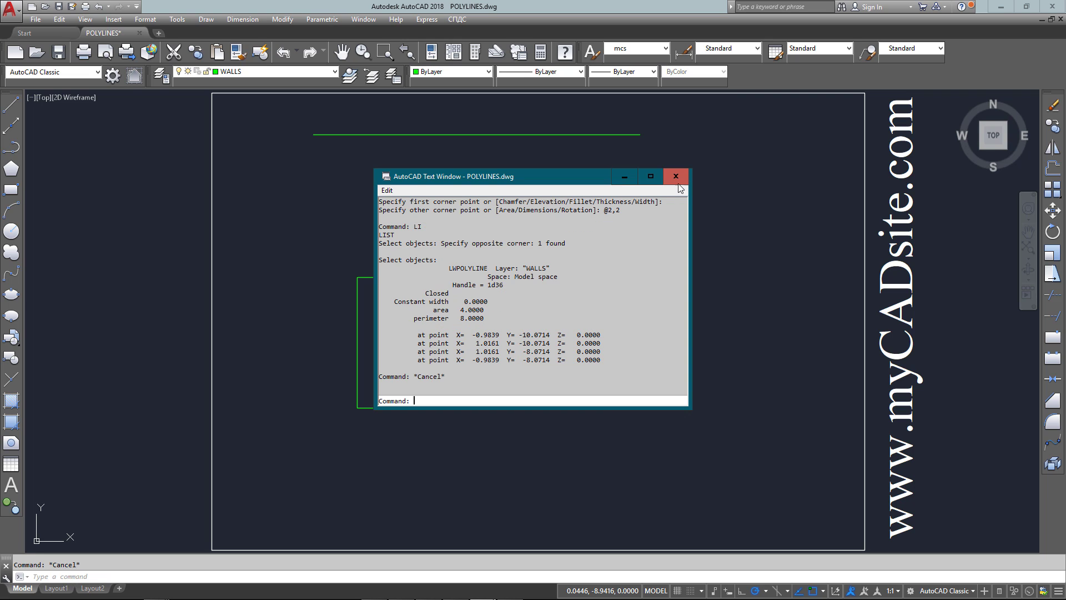
left_click(676, 181)
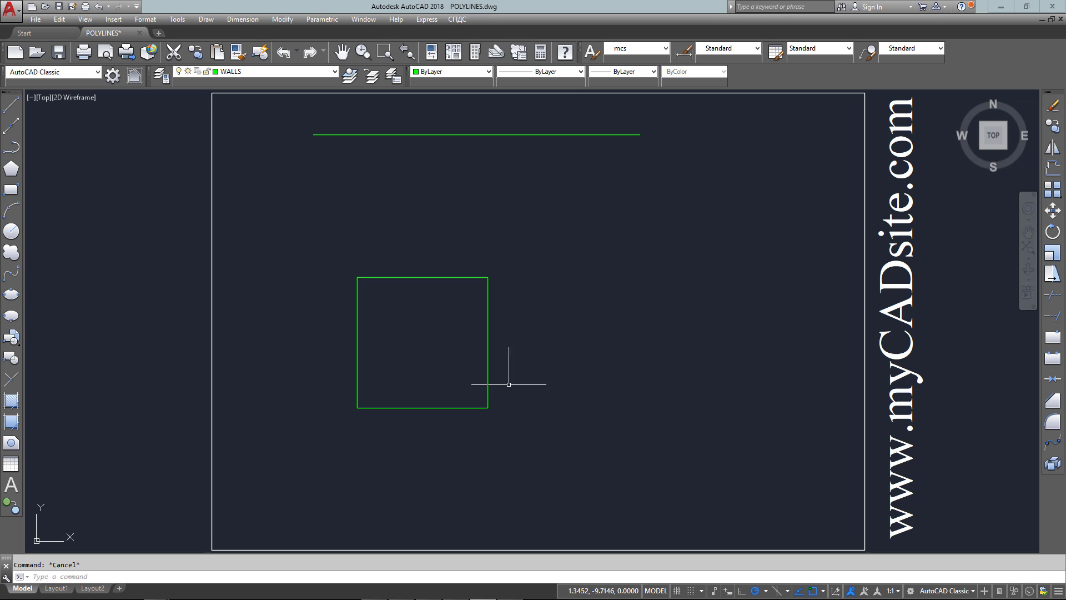
Erase the horizontal line and the rectangle together.
left_click(550, 100)
left_click(377, 343)
type("E")
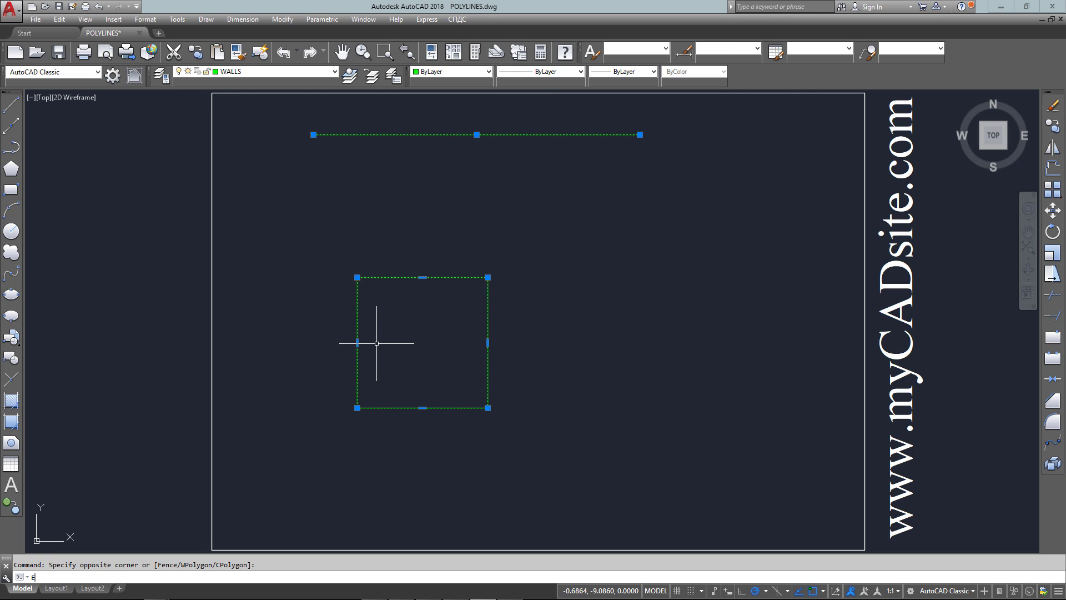
key("Return")
Draw a single-segment horizontal polyline 5 units long across the middle of the border.
type("PL")
key("Return")
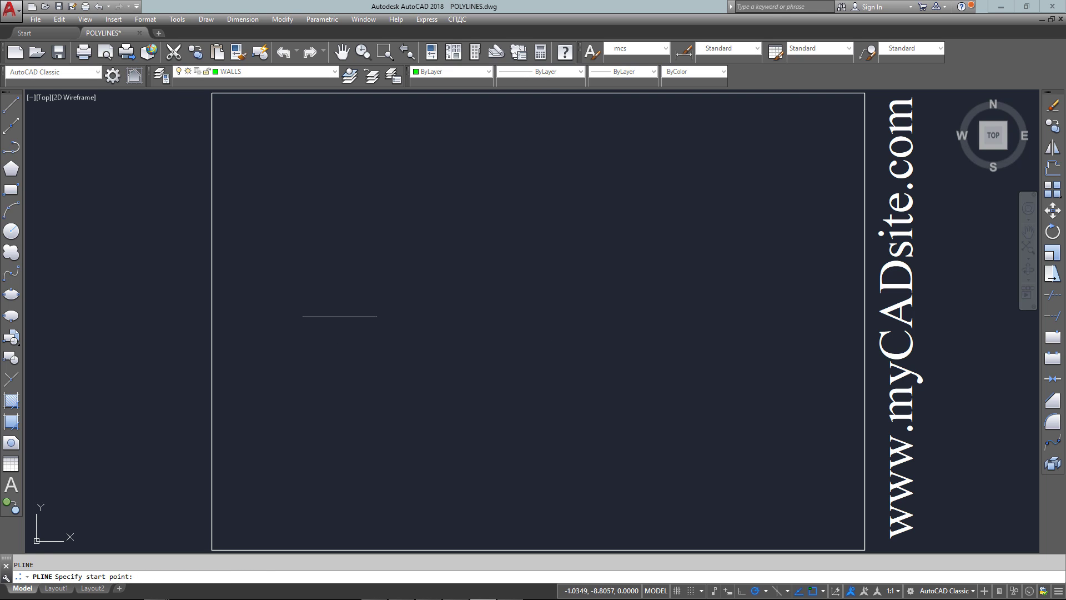
left_click(332, 310)
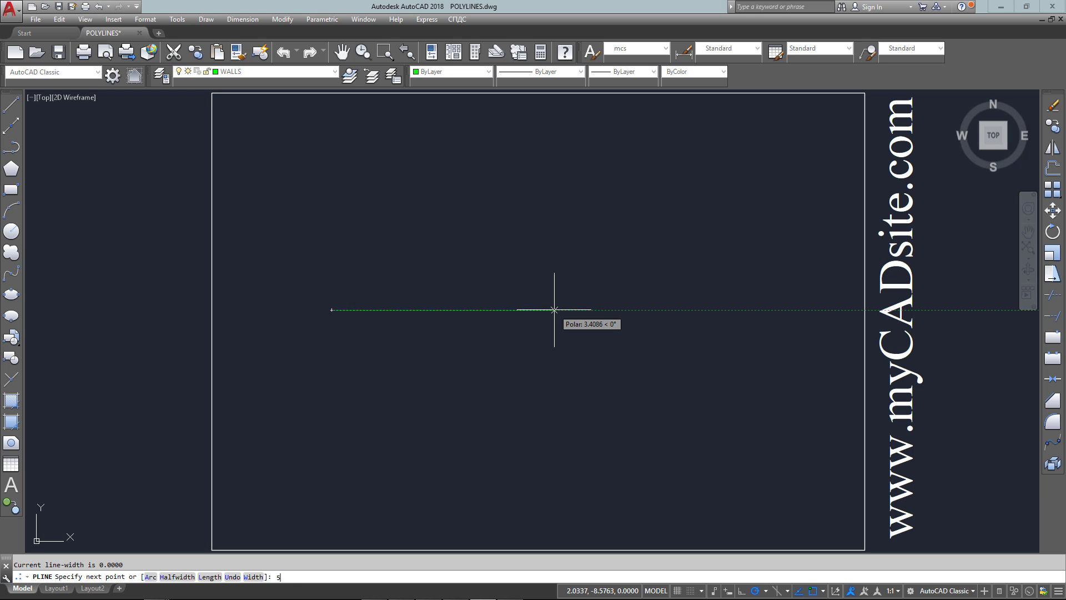
type("5")
key("Return")
key("Return")
List the properties of the horizontal polyline and examine its object type and open or closed status.
left_click_drag(555, 294, 514, 332)
key("Return")
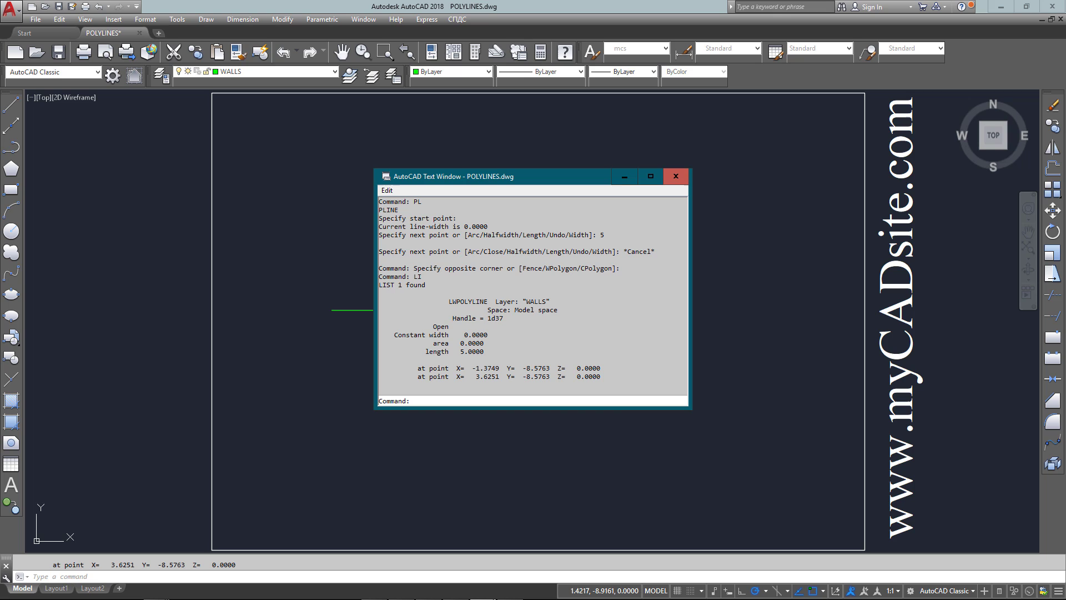
left_click_drag(449, 303, 439, 328)
left_click(439, 328)
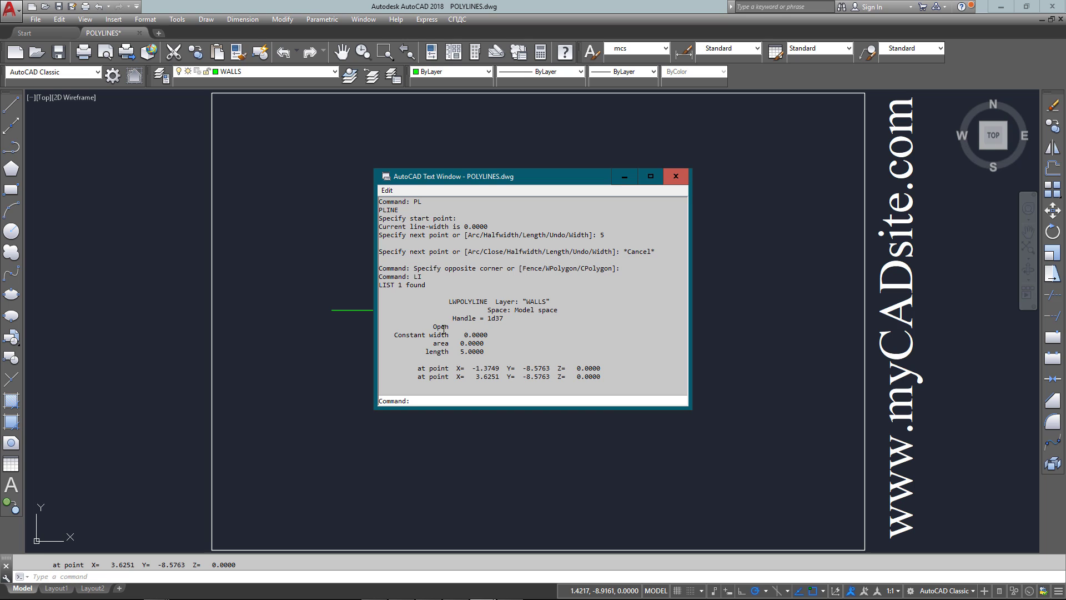
left_click(676, 176)
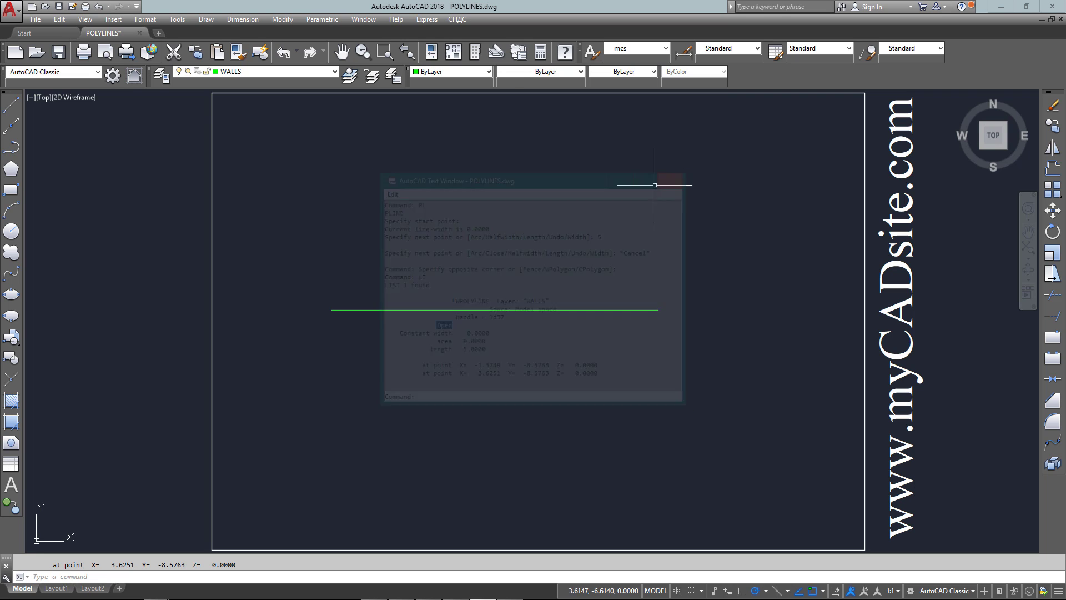
Erase the horizontal polyline.
left_click(589, 265)
left_click(446, 361)
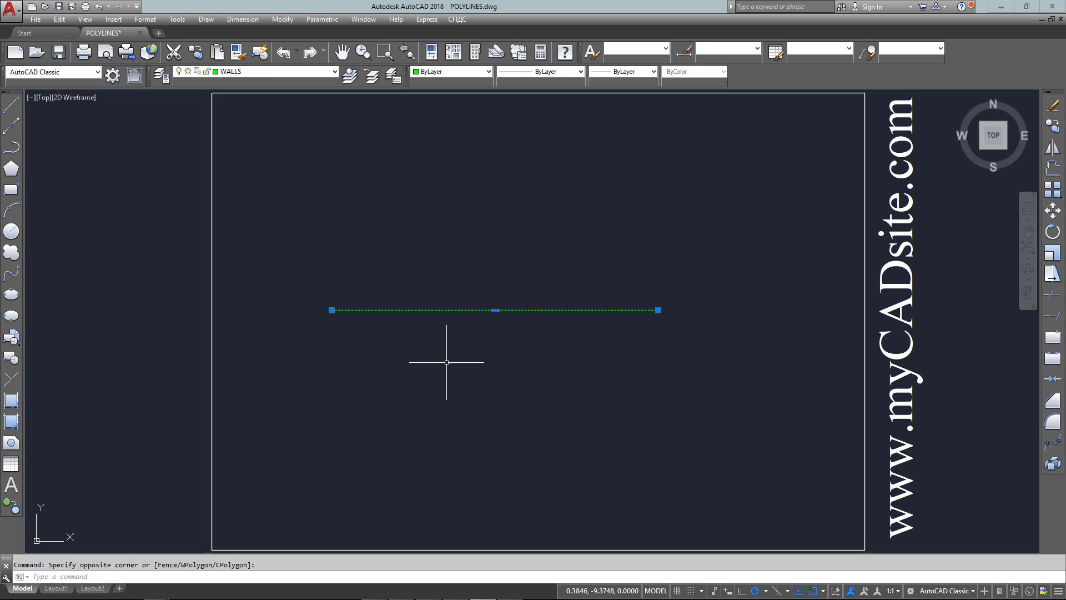
key("Return")
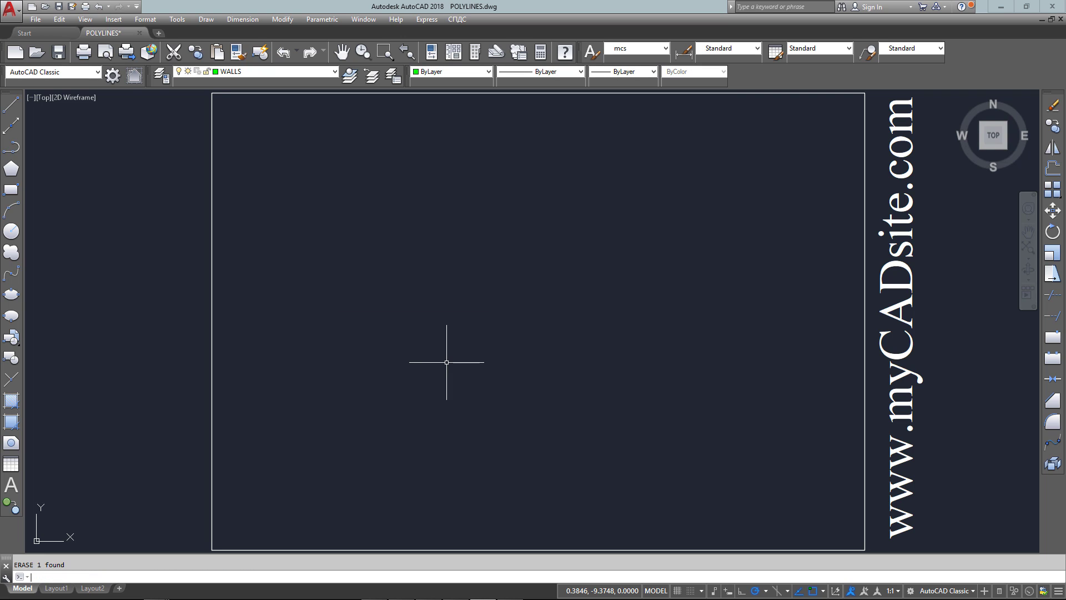
Draw a square from four separate 2-unit lines with the Line command, ending at the start point.
key("Return")
left_click(369, 362)
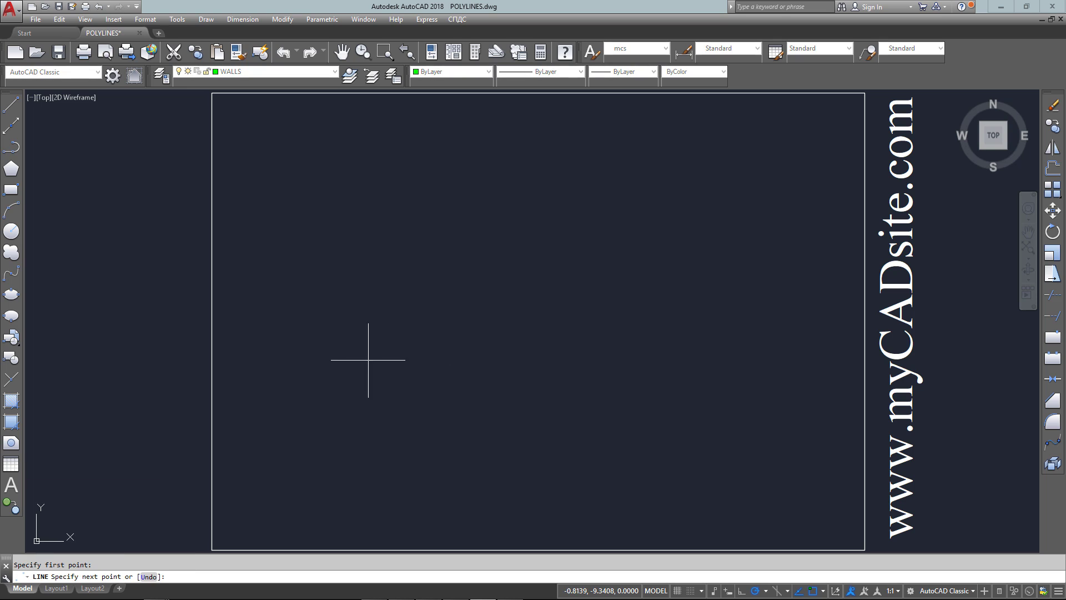
type("2")
key("Return")
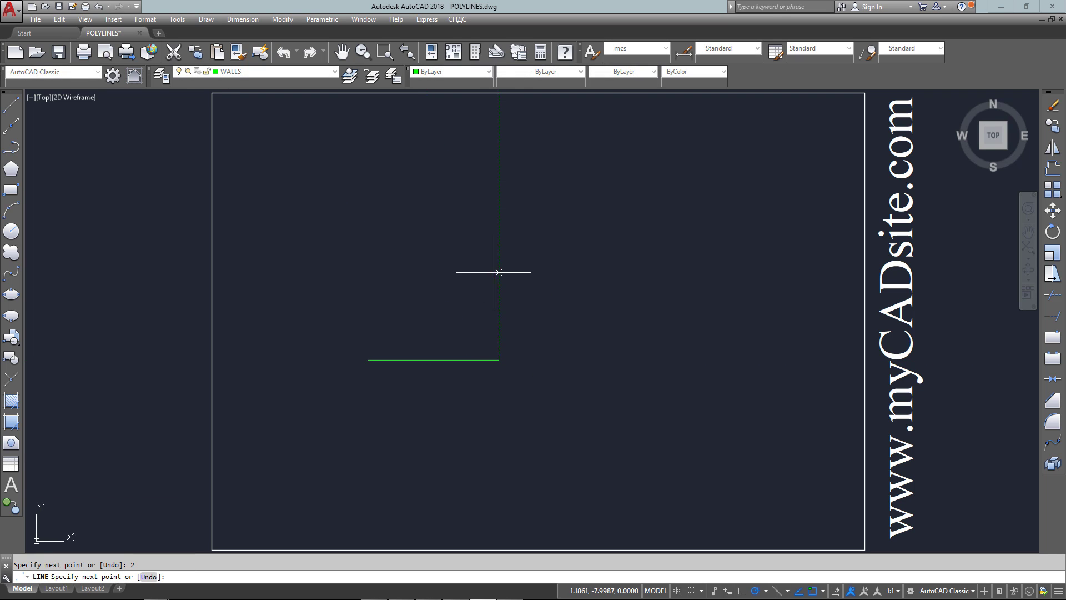
type("2")
key("Return")
type("2")
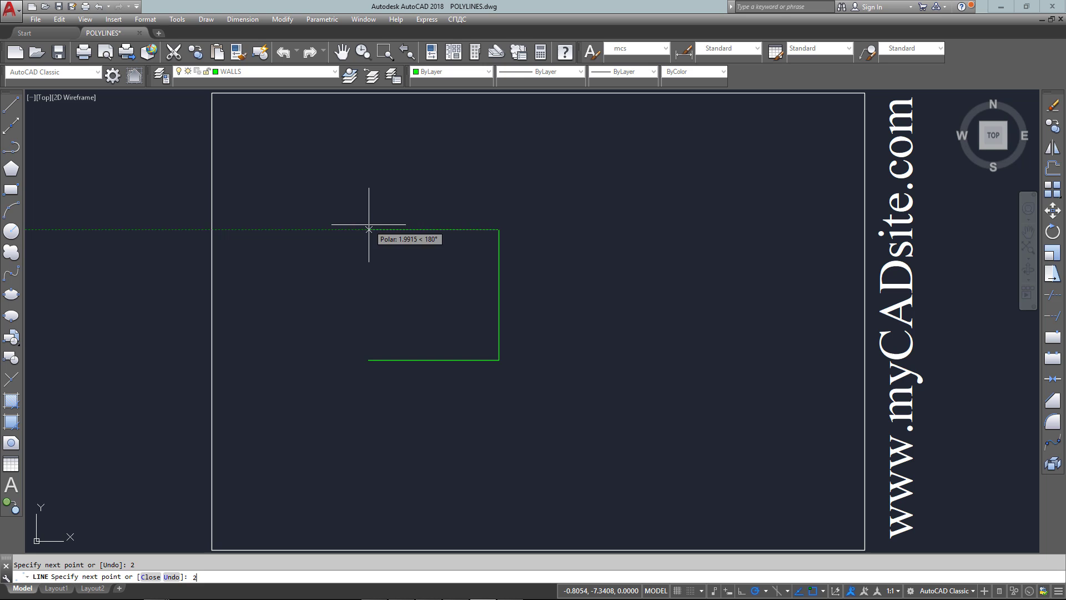
key("Return")
left_click(368, 360)
key("Escape")
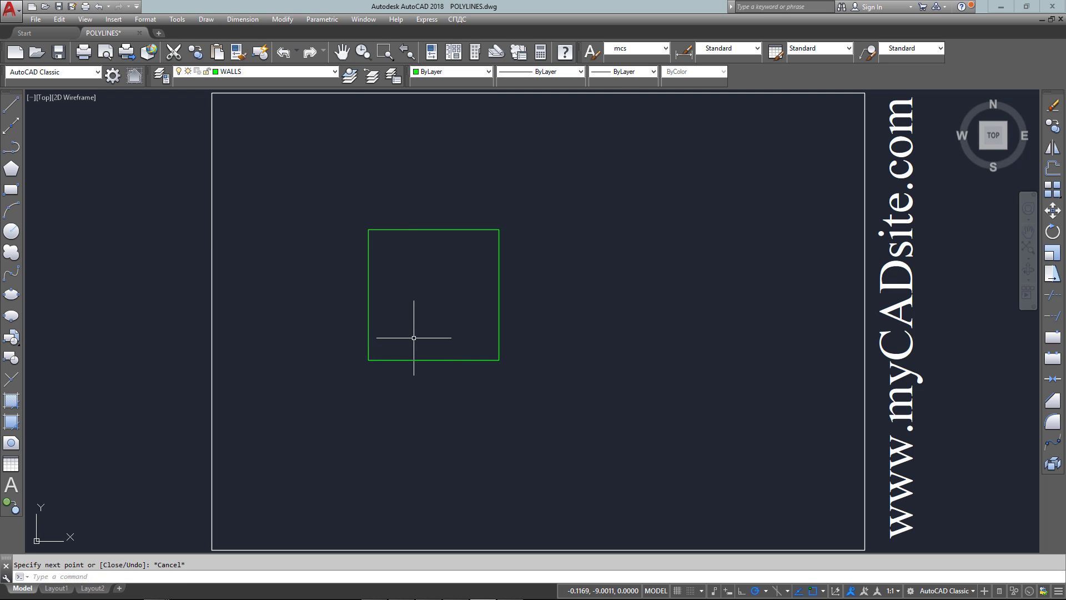
Select individual sides of the square to check they are separate, clear the selection, and erase all four lines.
left_click(528, 322)
left_click(457, 376)
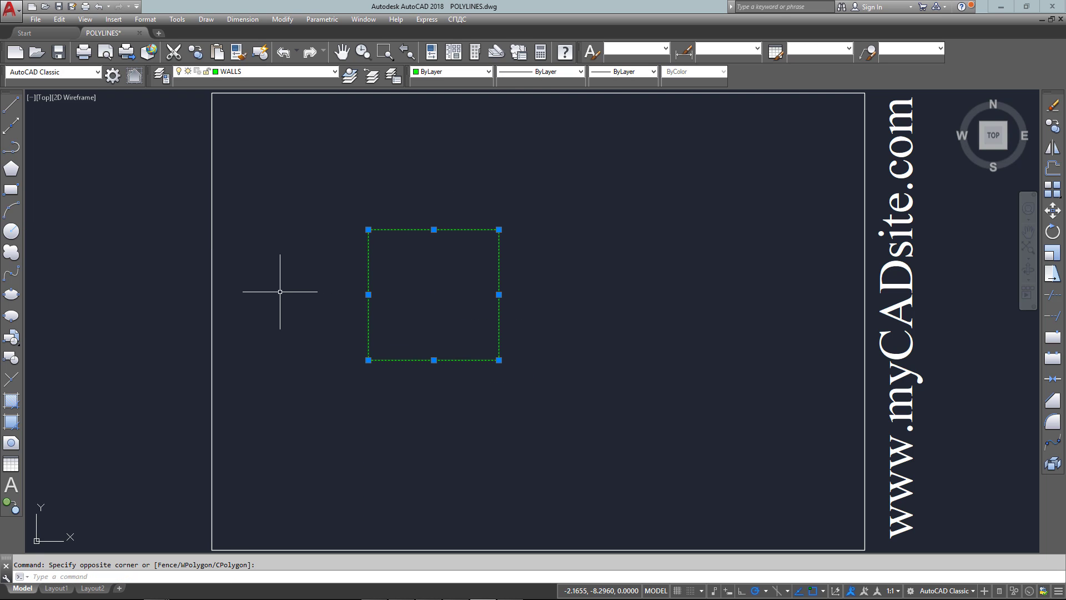
key("Escape")
left_click(561, 400)
left_click(333, 191)
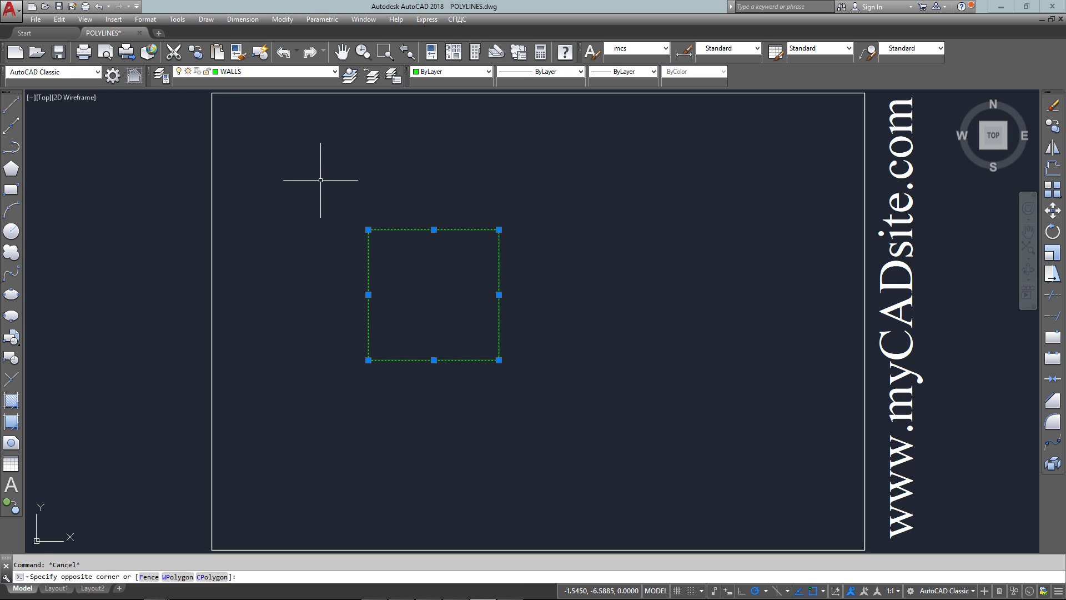
type("E")
key("Return")
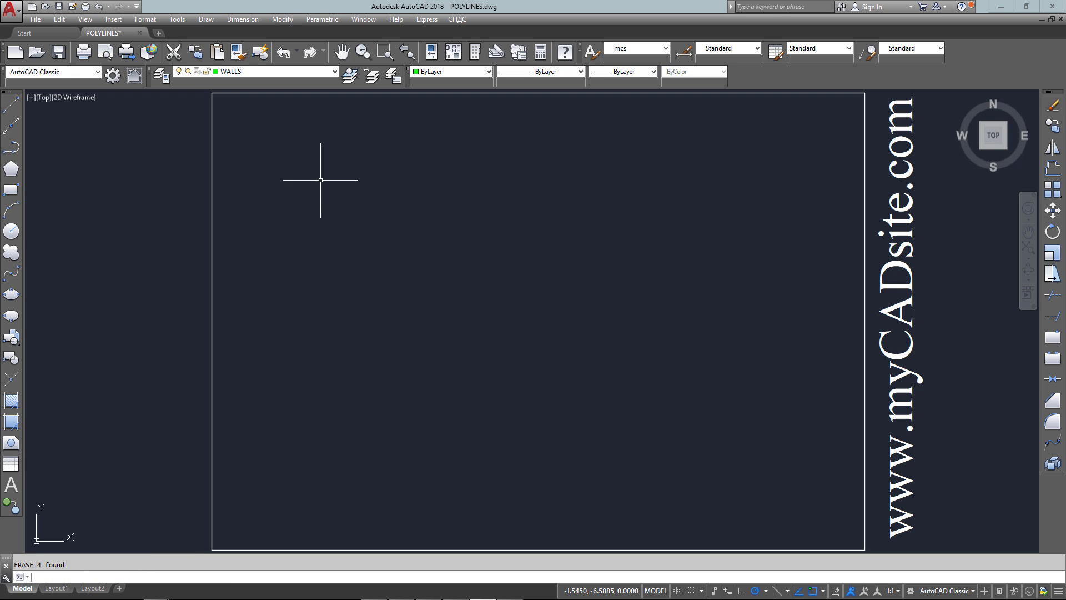
Draw a 2 by 2 unit square as one polyline, picking the start point for the last segment instead of using Close.
type("PLINE Specify start point:")
key("Return")
left_click(323, 382)
type("2")
key("Return")
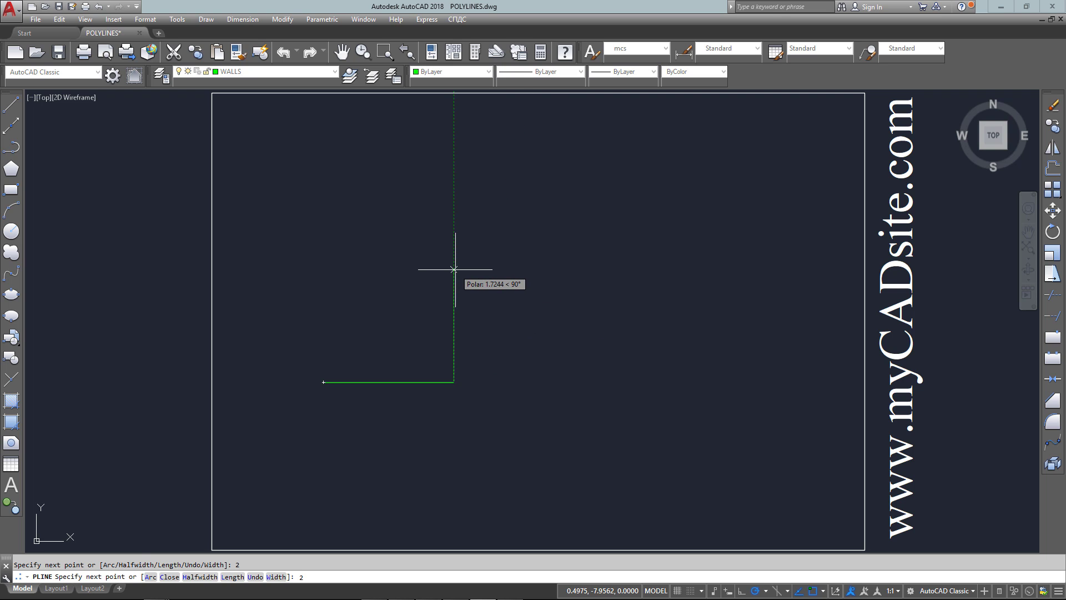
type("2")
key("Return")
type("2")
key("Return")
left_click(323, 382)
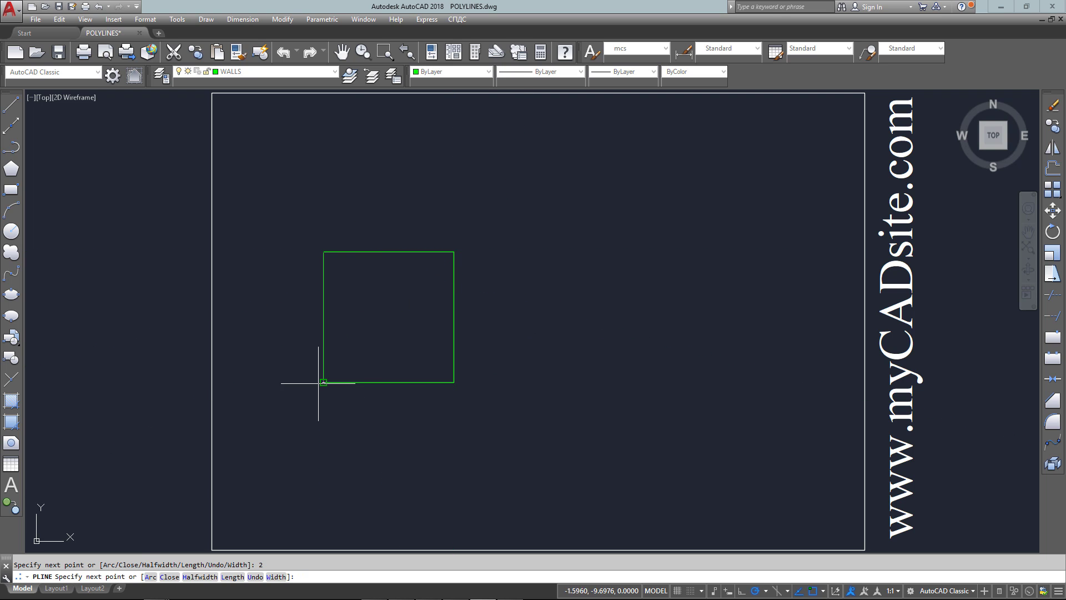
key("Escape")
List the properties of the polyline square and examine its open or closed status.
left_click(357, 334)
left_click(420, 348)
type("LI")
key("Return")
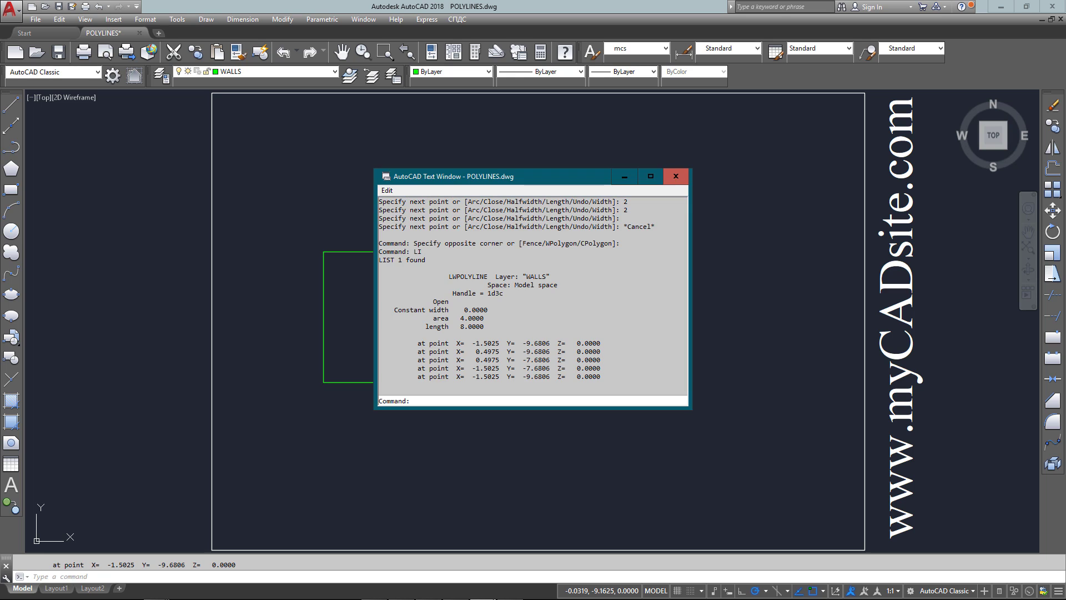
left_click_drag(438, 272, 464, 293)
left_click(456, 300)
left_click(489, 284)
left_click(676, 176)
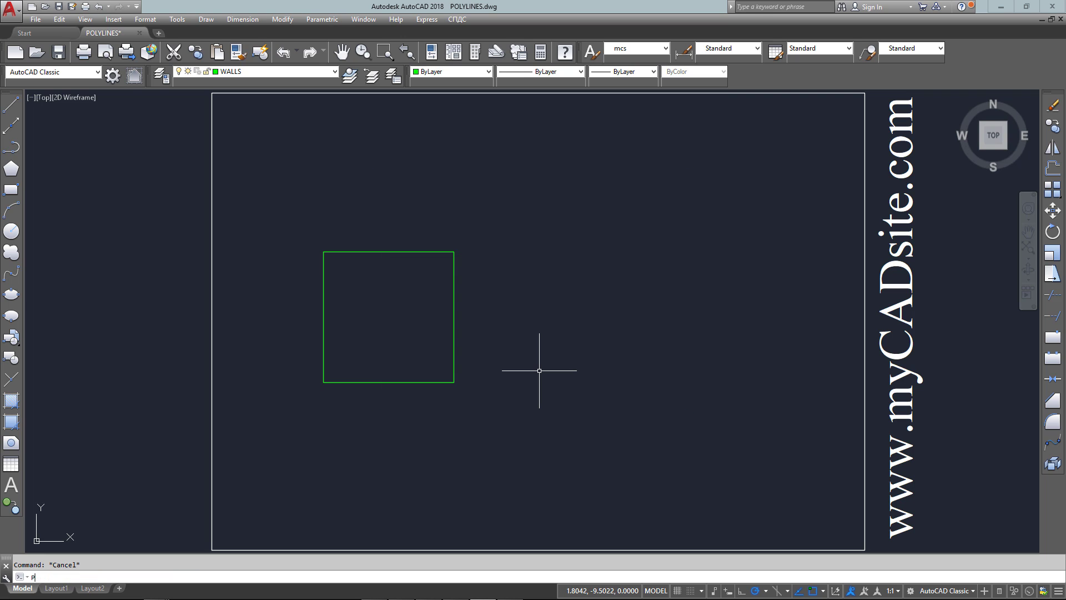
Draw an open polyline right of the square with a 2-unit horizontal segment followed by a 2-unit segment straight up.
type("PL")
key("Return")
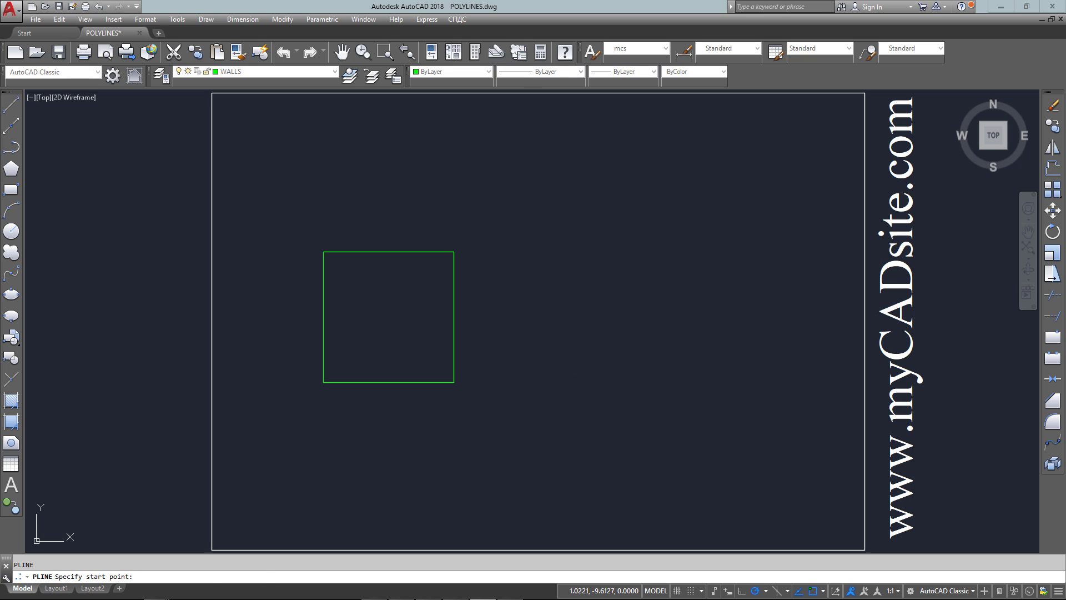
left_click(498, 385)
type("2")
key("Return")
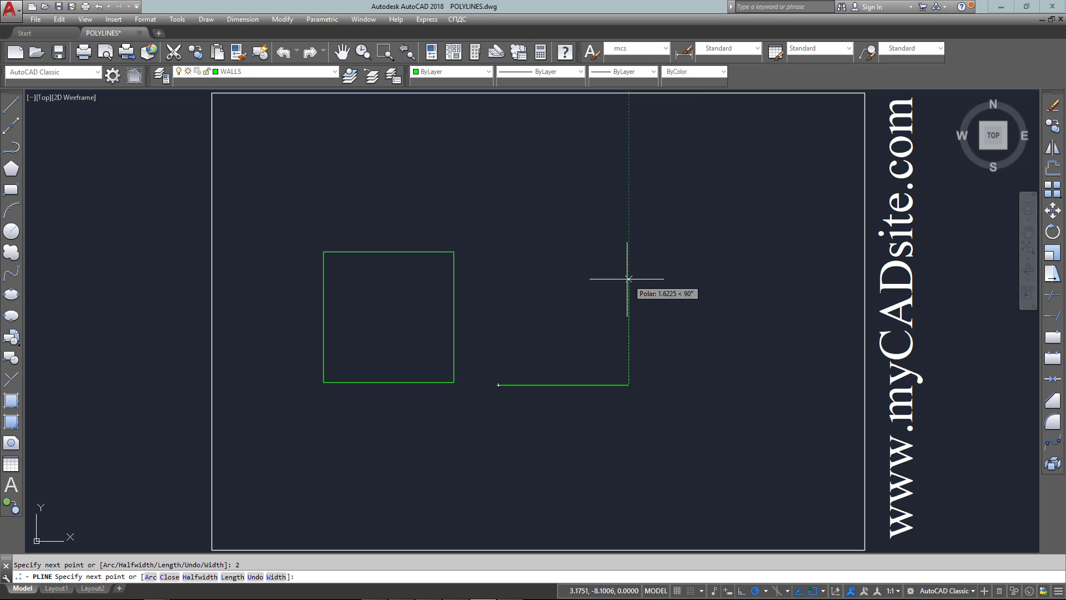
type("2")
key("Return")
key("Escape")
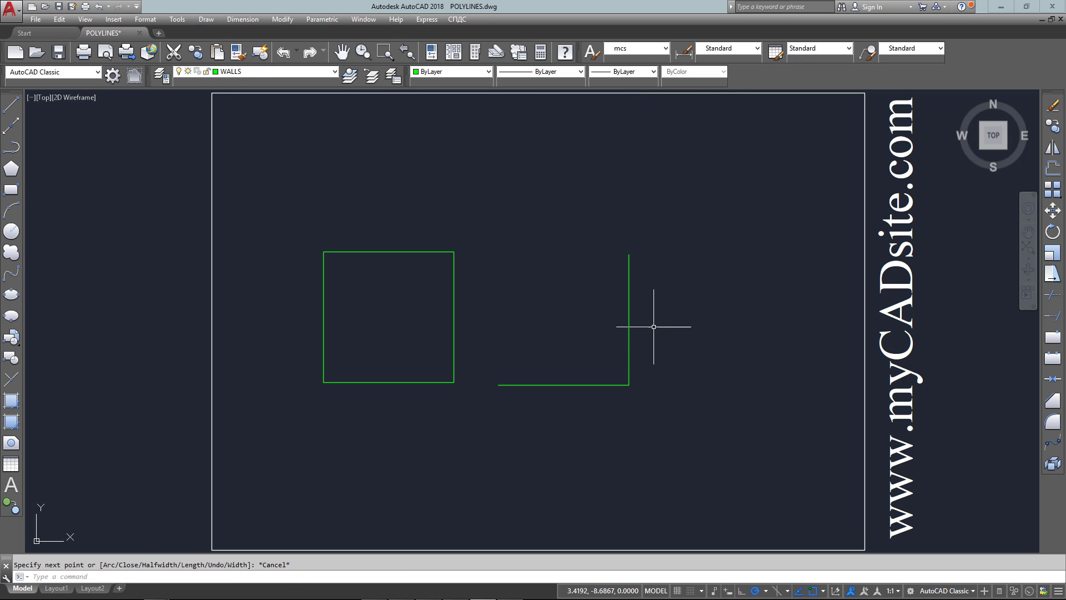
Select the open L-shaped polyline to check that it is a single object, and clear the selection.
left_click(664, 333)
left_click(572, 398)
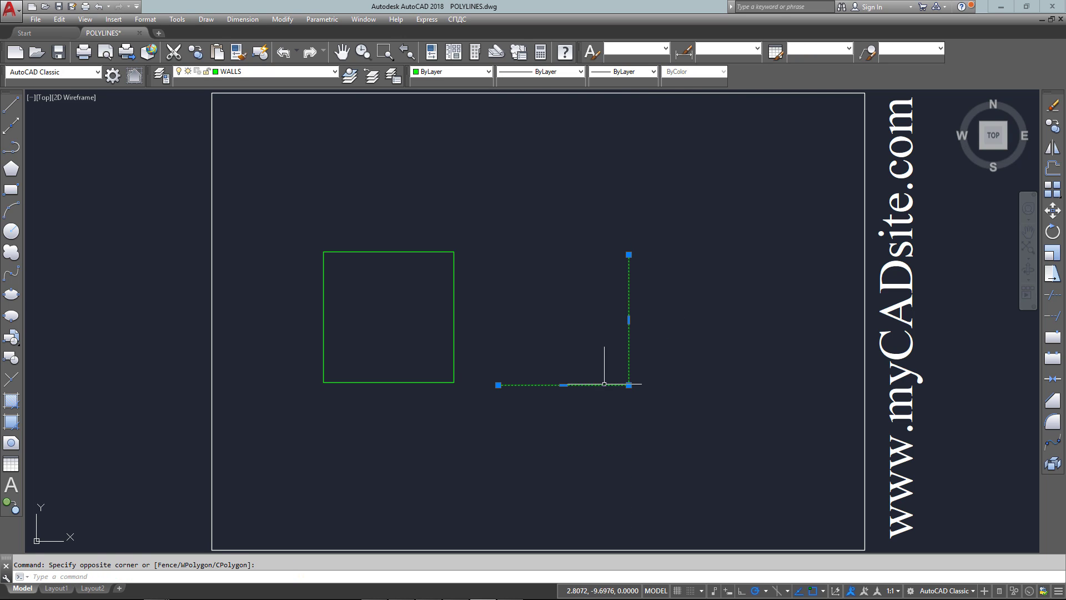
key("Escape")
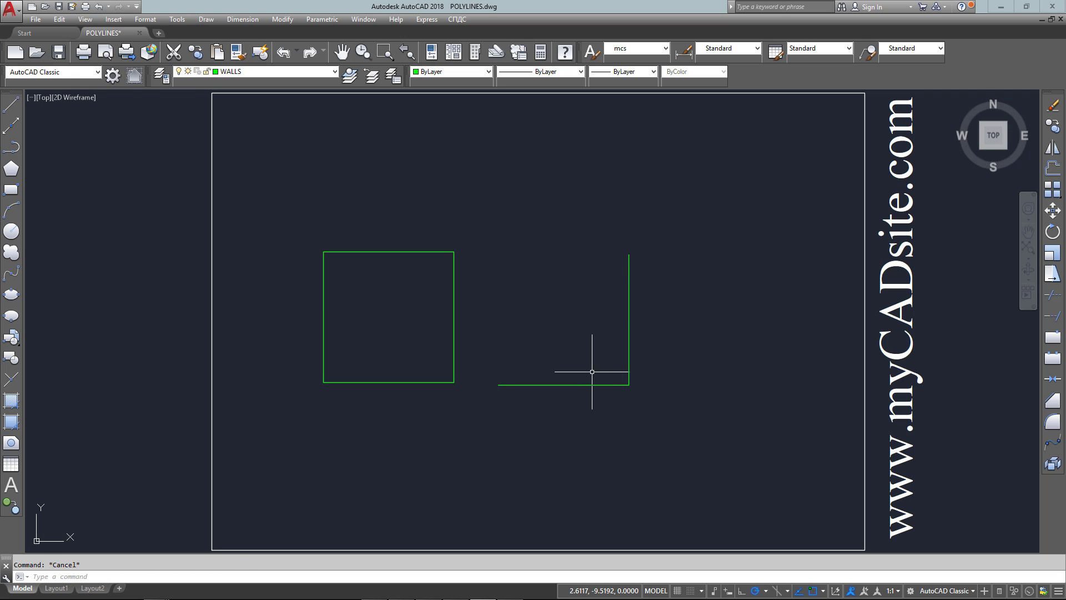
Draw a second polyline from the L-shape's upper end, 2 units left and down to its free endpoint, completing the square outline.
type("PL")
key("Return")
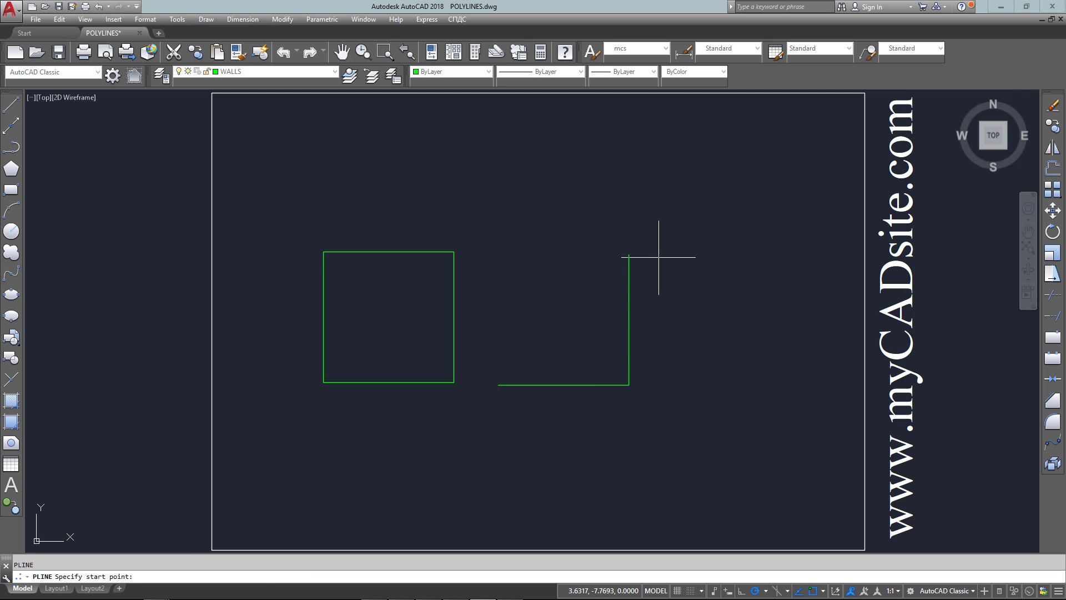
left_click(629, 254)
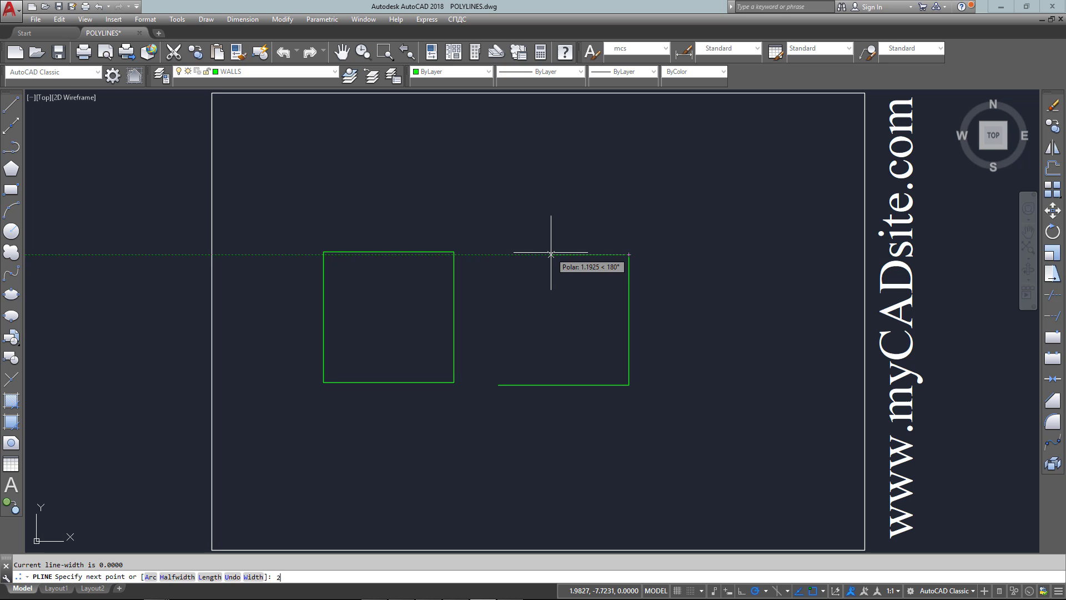
type("2")
key("Return")
left_click(498, 385)
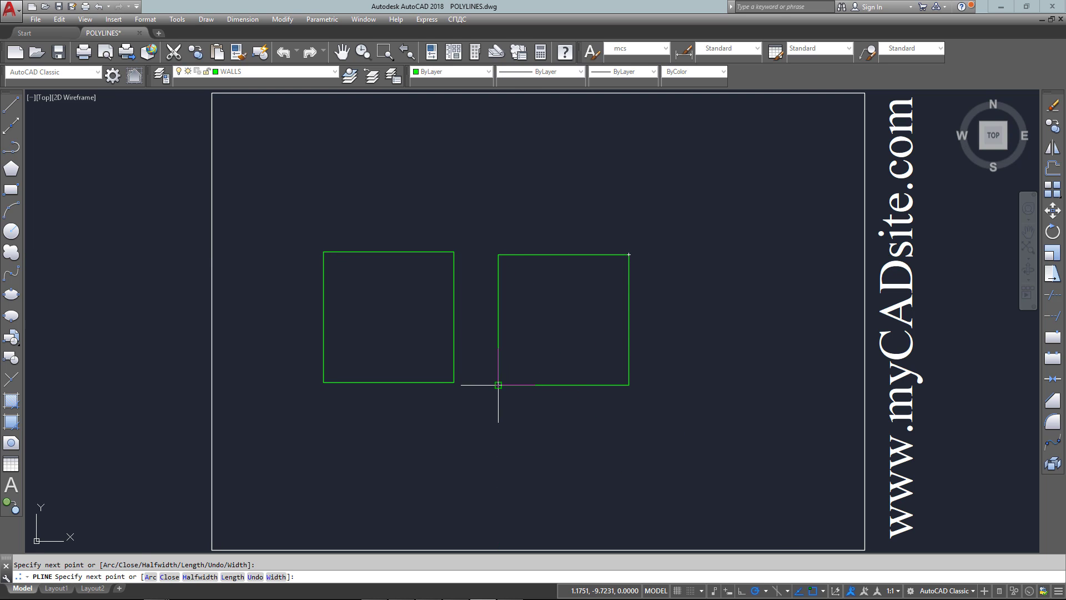
key("Escape")
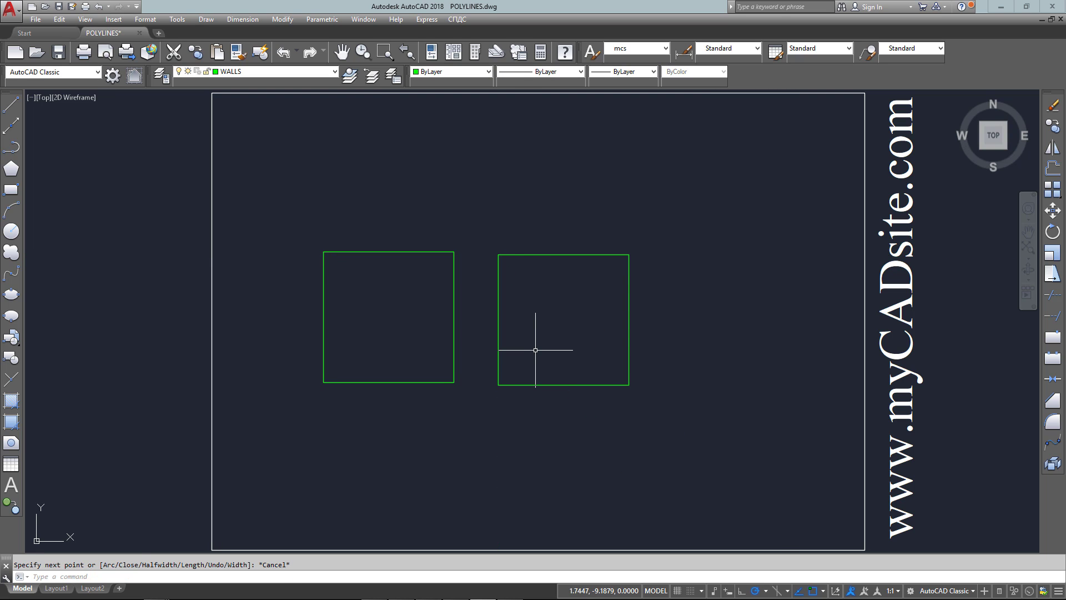
Select both halves of the second square to check whether they are separate polylines, and clear the selection.
left_click(498, 287)
left_click(671, 346)
left_click(597, 424)
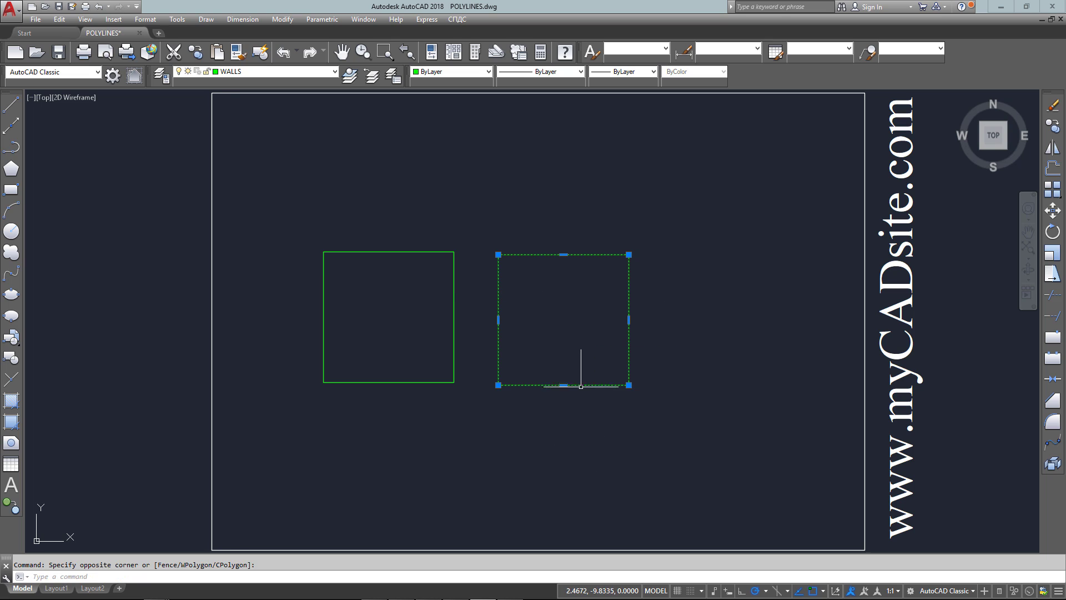
key("Escape")
type("PE")
key("Return")
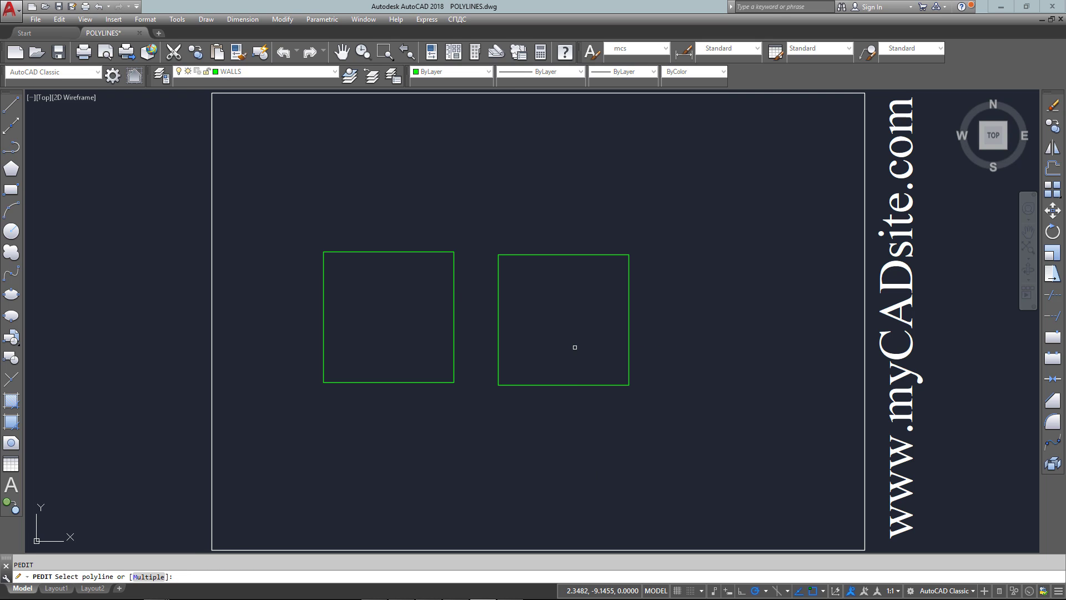
left_click(560, 257)
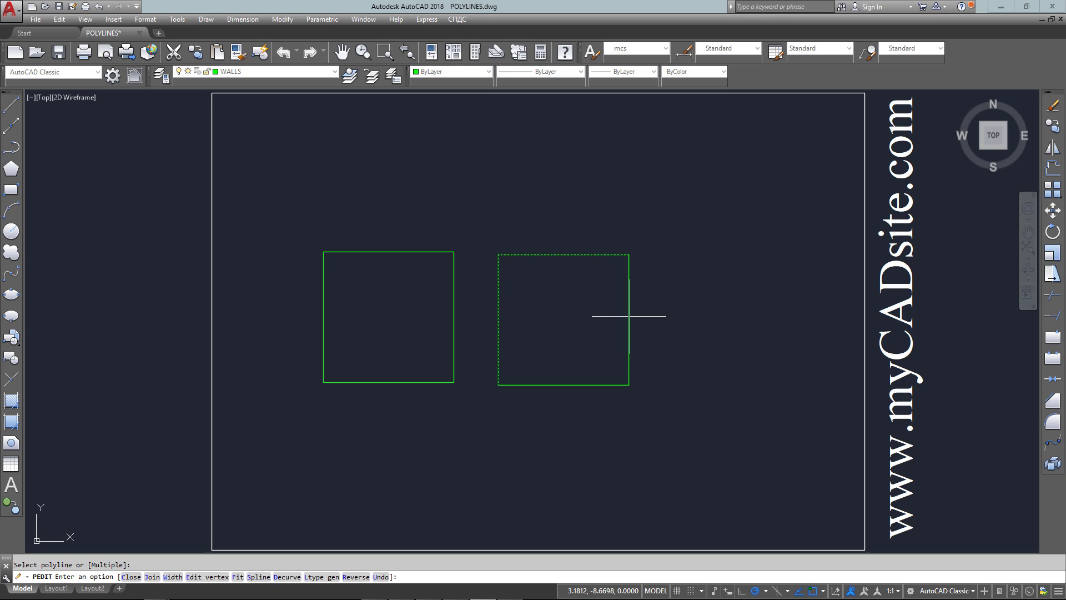
key("Return")
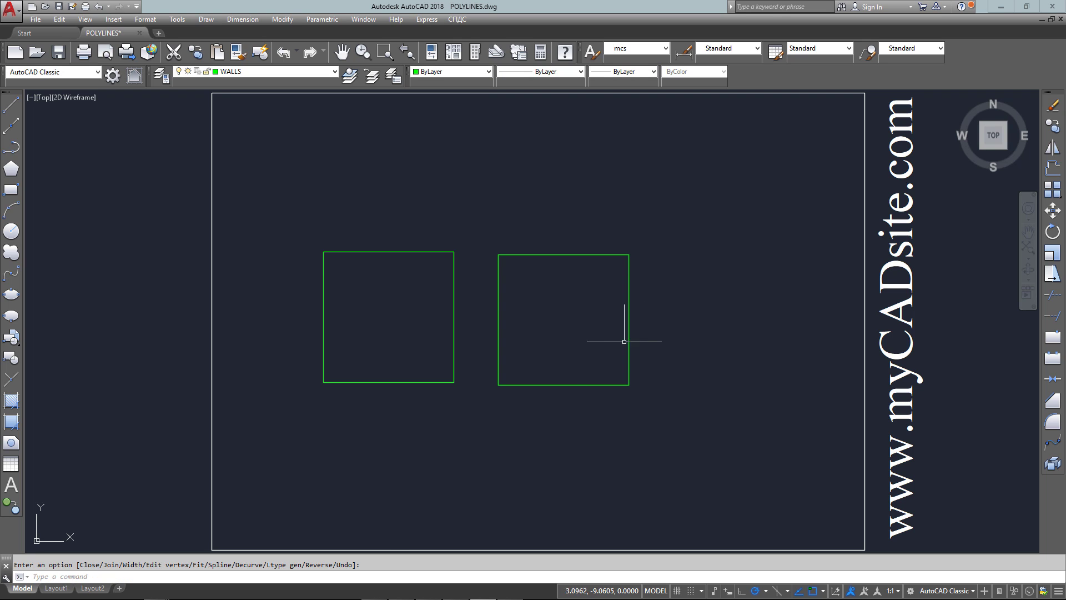
left_click(624, 341)
key("Return")
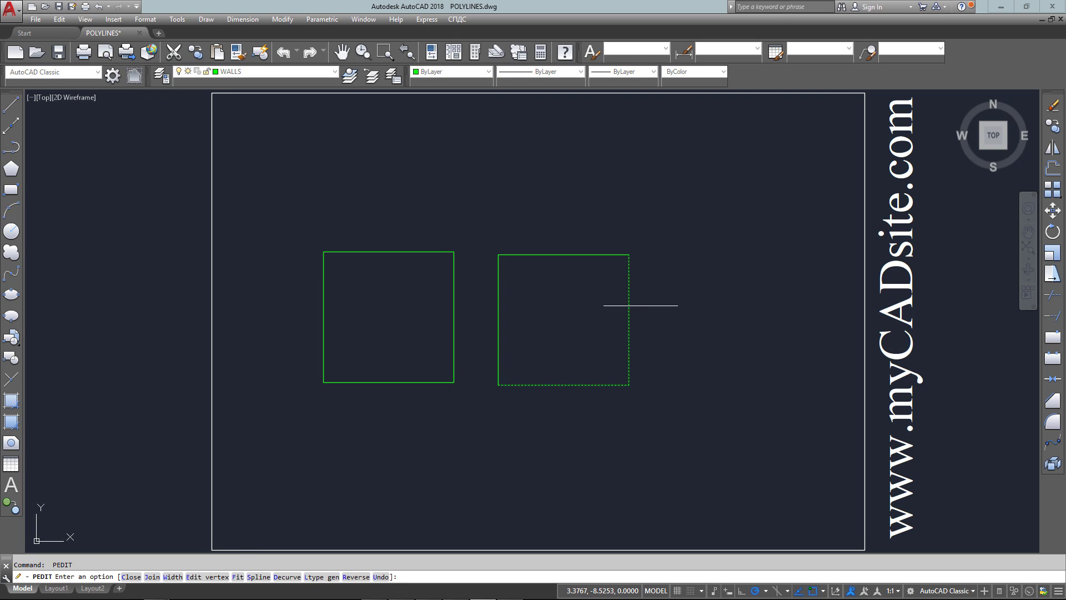
key("Escape")
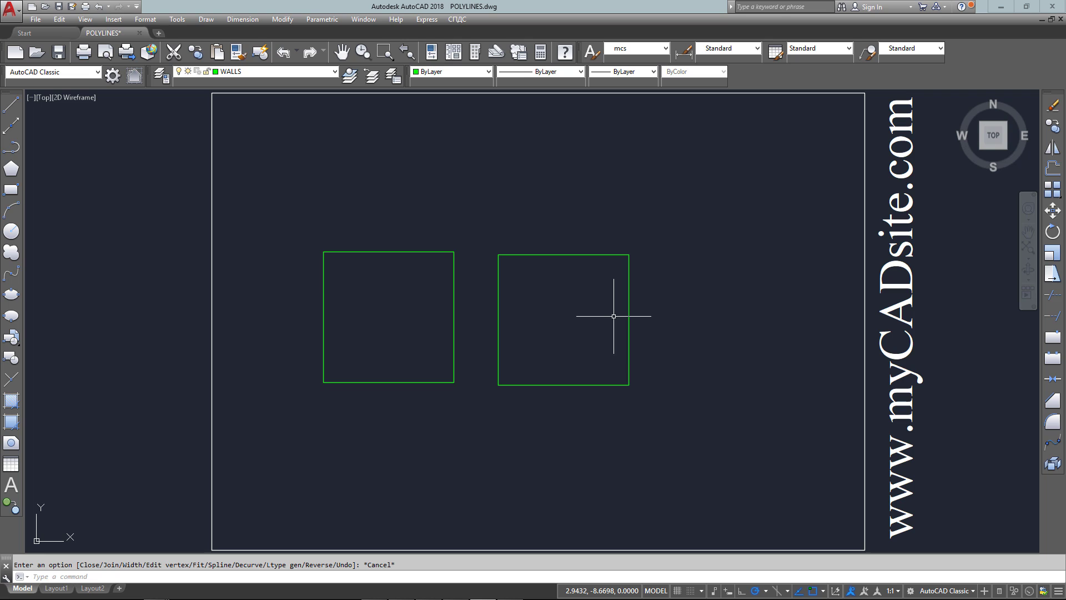
Join the two halves of the second square into one polyline with the Join option of Polyline Edit.
type("PE")
key("Return")
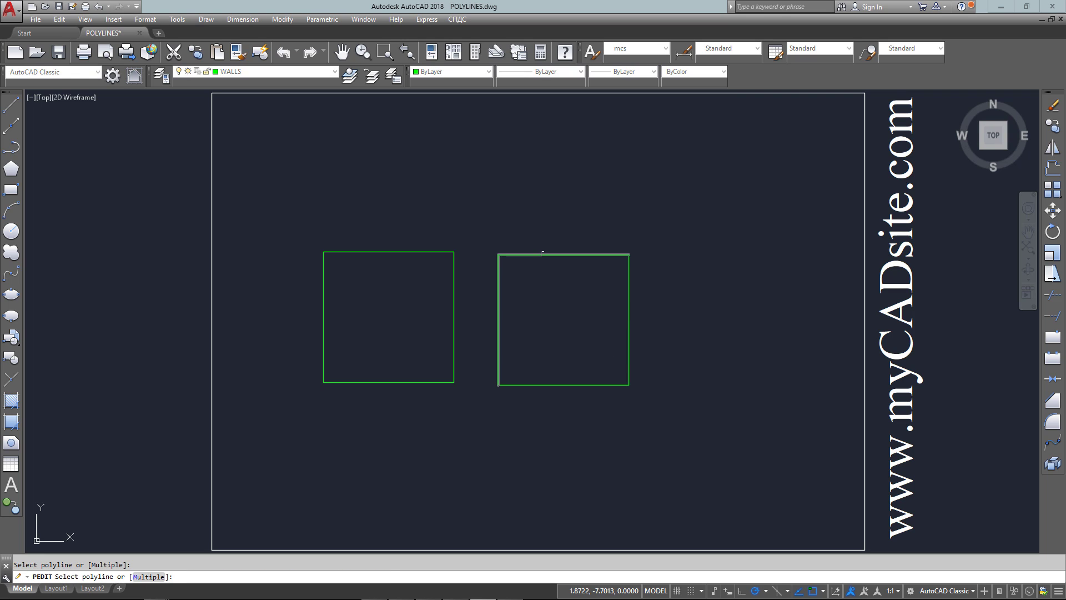
left_click(542, 254)
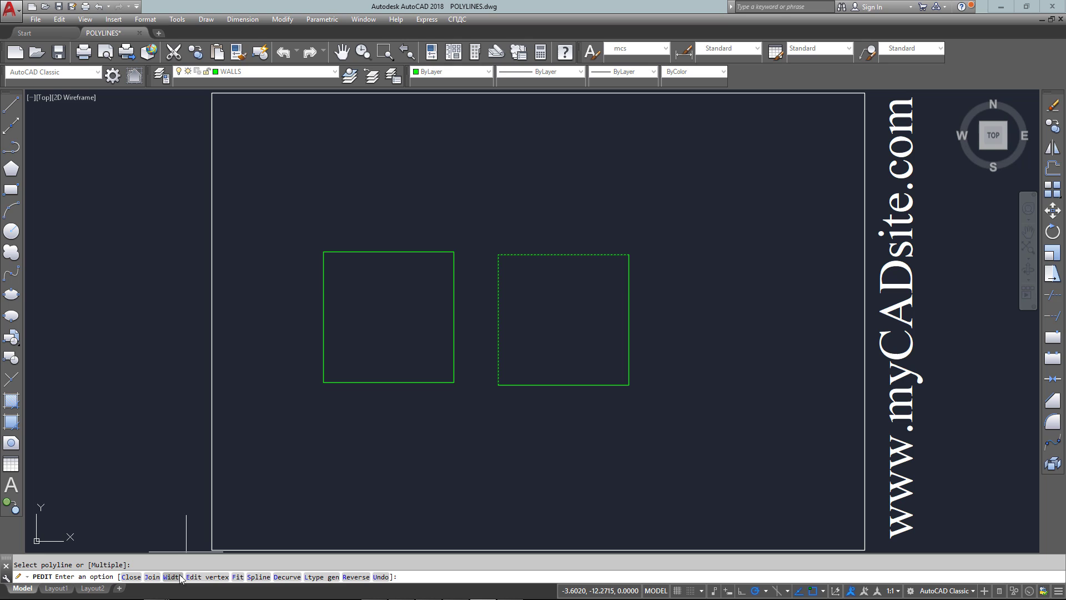
type("J")
key("Return")
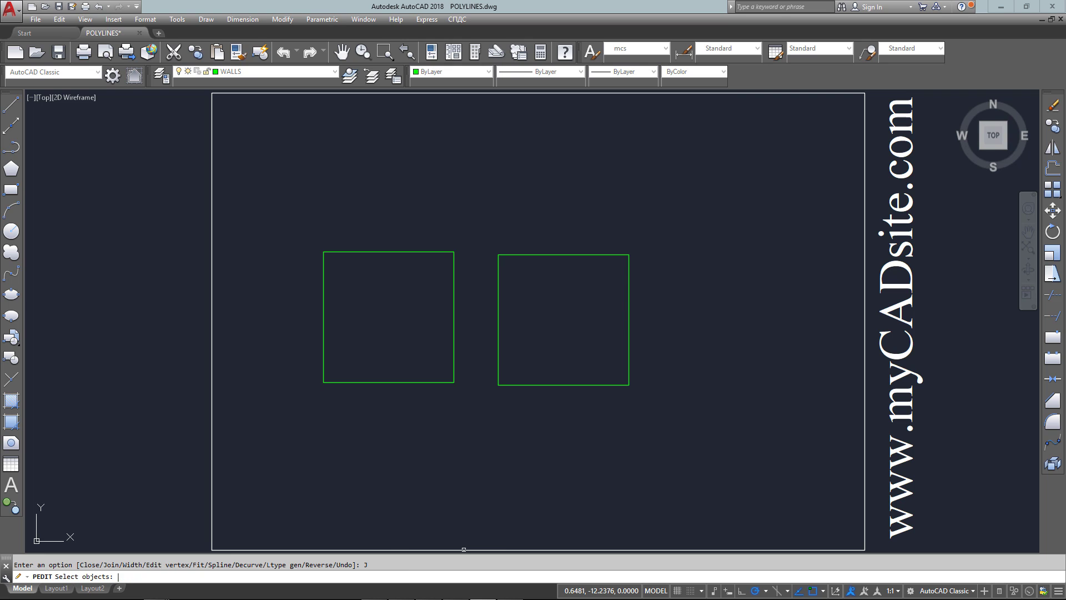
left_click(592, 384)
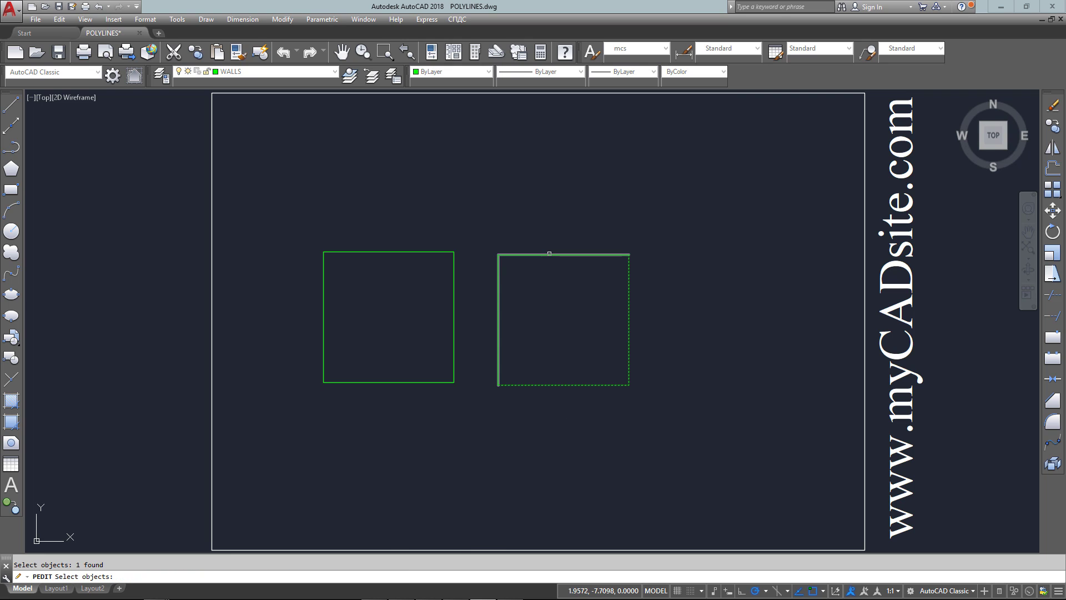
key("Return")
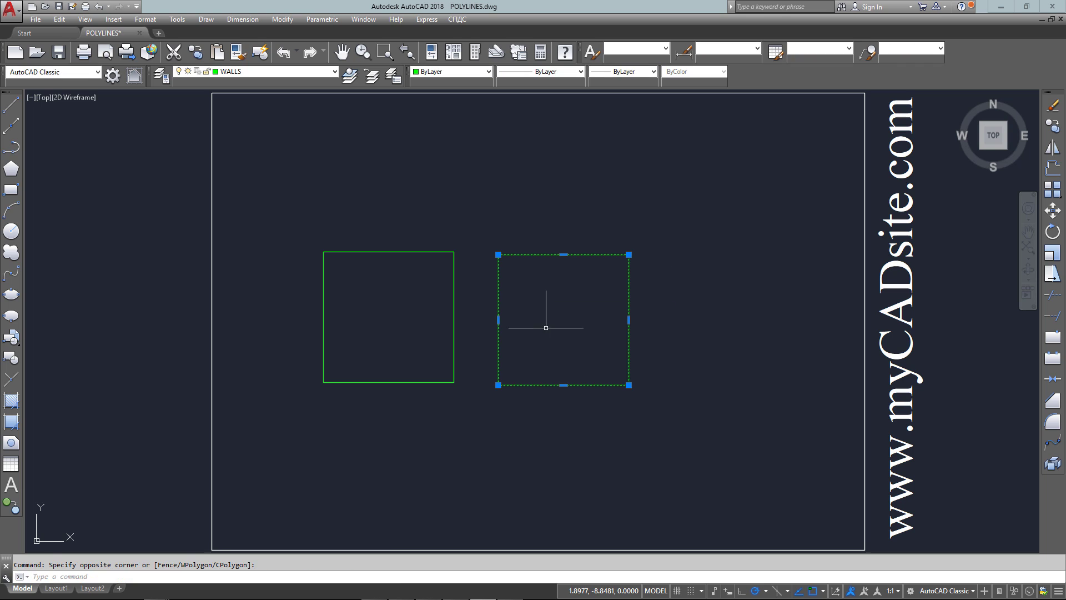
List the properties of the joined square polyline and examine its open or closed status.
left_click(553, 325)
type("LI")
key("Return")
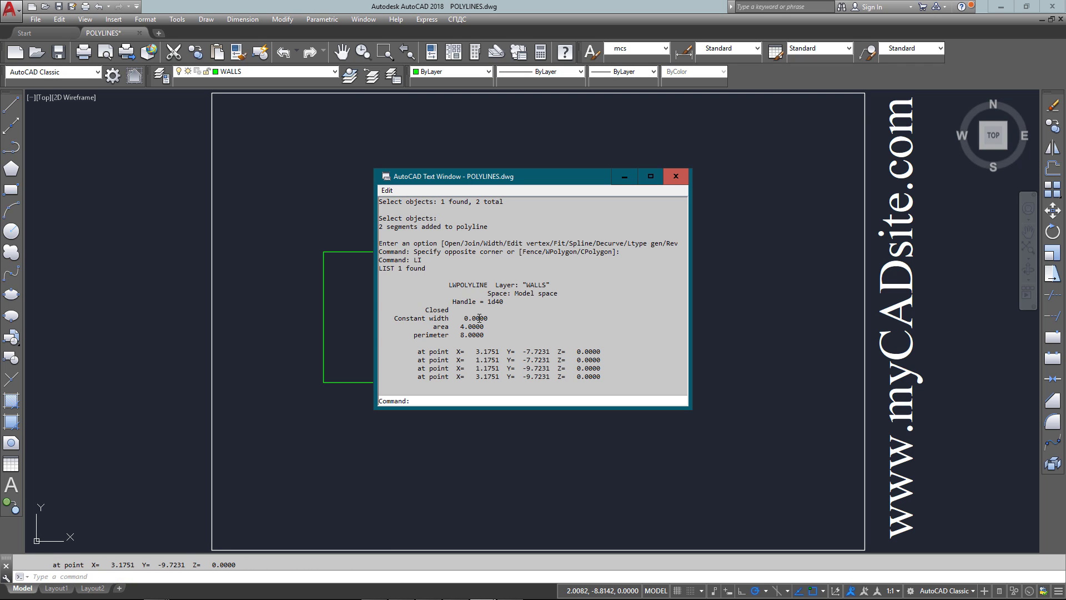
left_click(676, 176)
Erase both square polylines from the drawing frame.
left_click(625, 207)
left_click(307, 396)
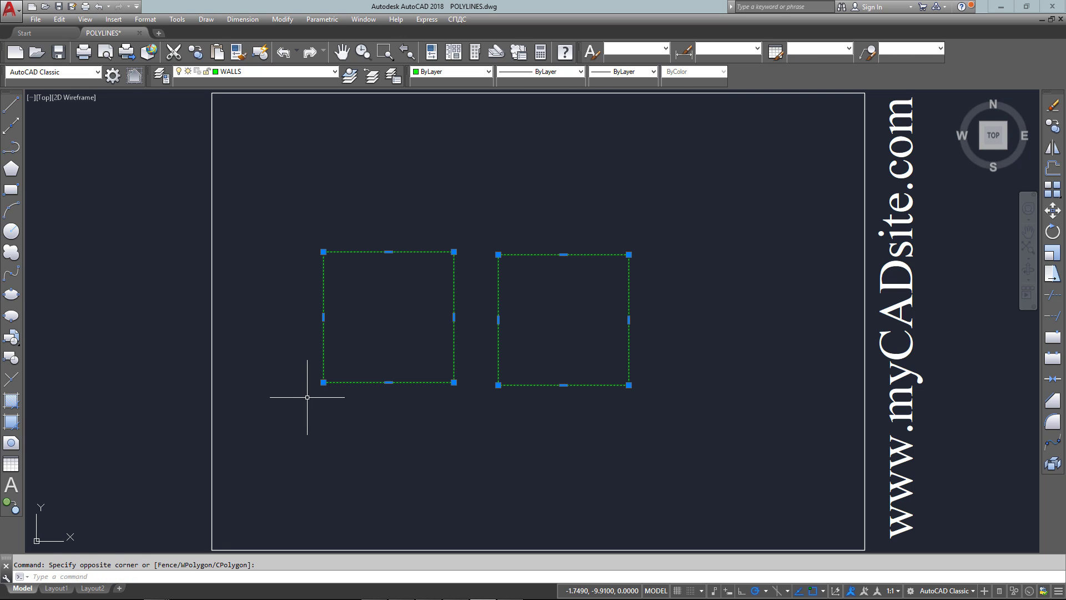
type("E")
key("Return")
key("Escape")
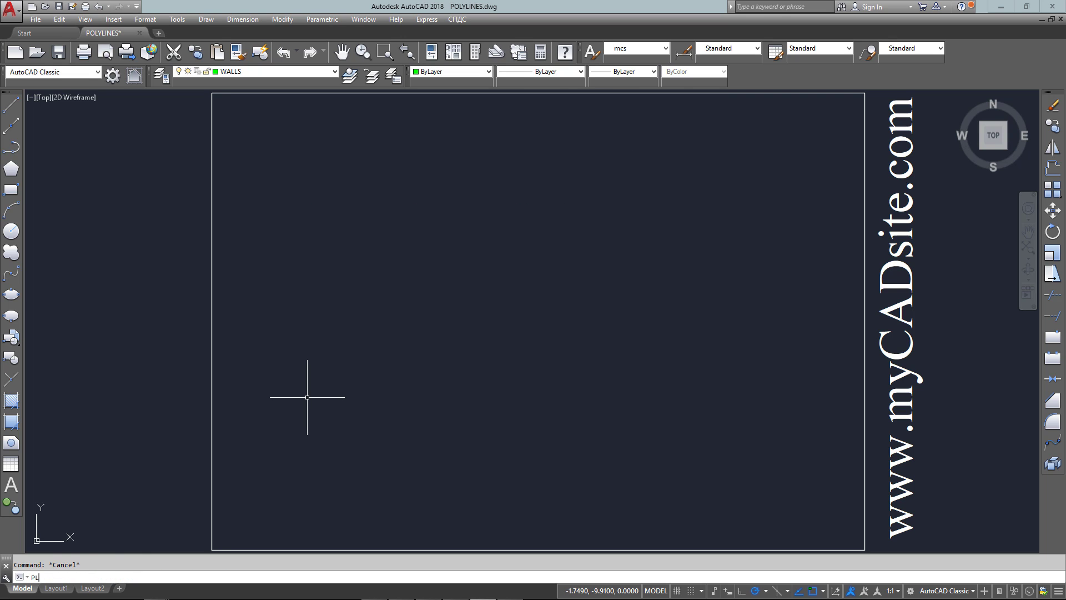
Start a polyline with a 5-unit horizontal segment to the right, followed by an upward semicircular arc about 1.6 units in diameter.
type("PL")
key("Return")
left_click(345, 422)
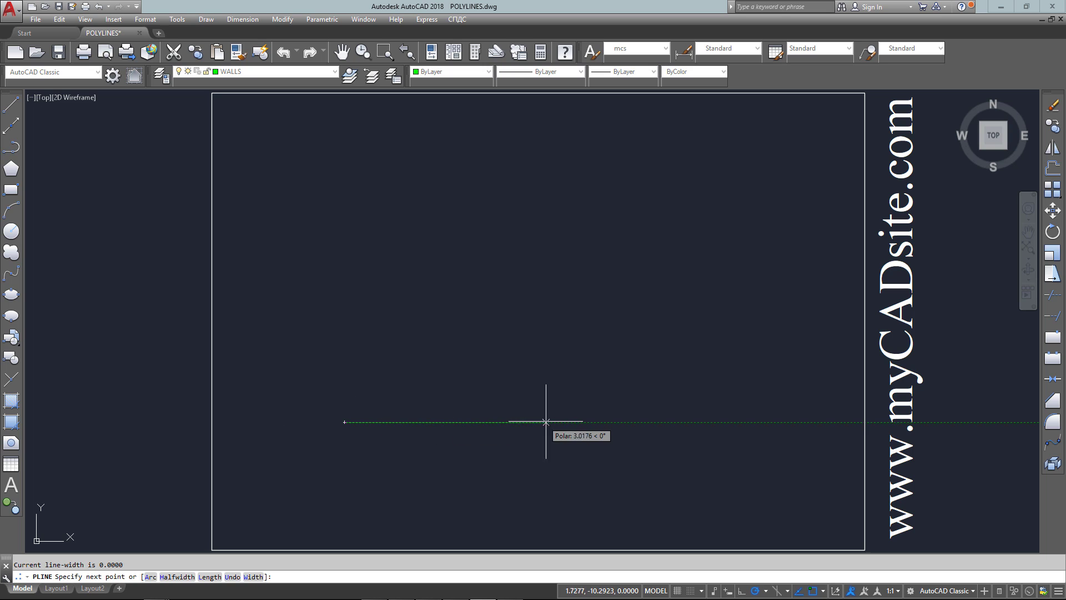
type("5")
key("Return")
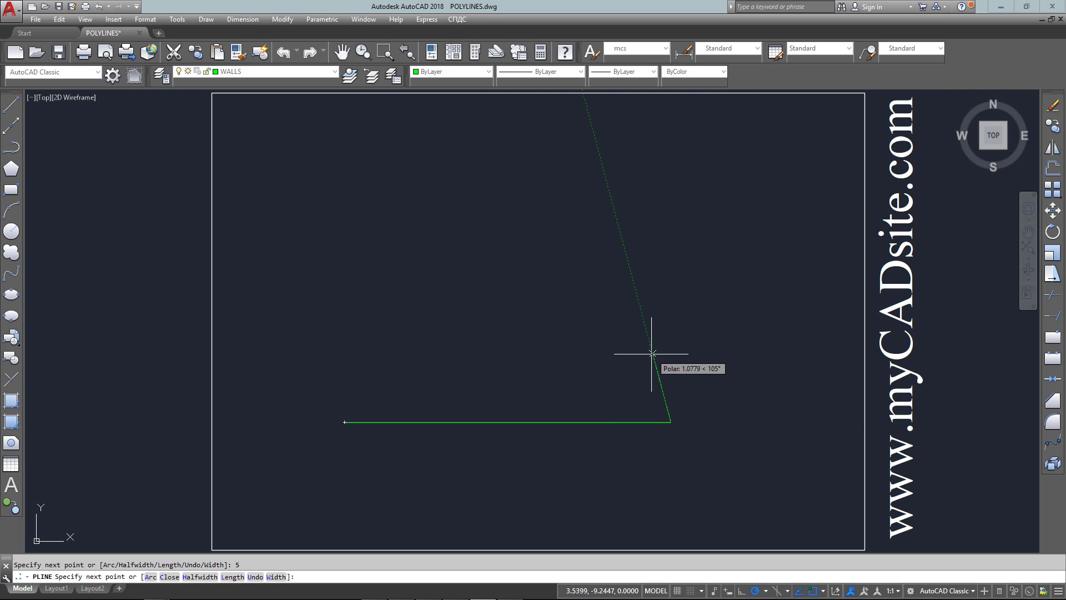
key("Return")
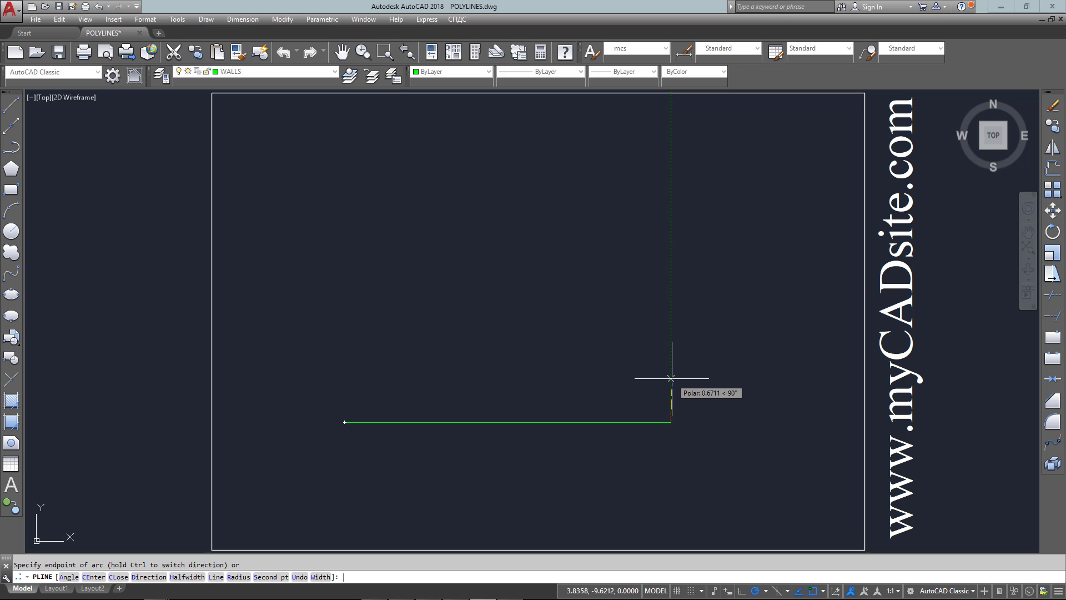
left_click(671, 321)
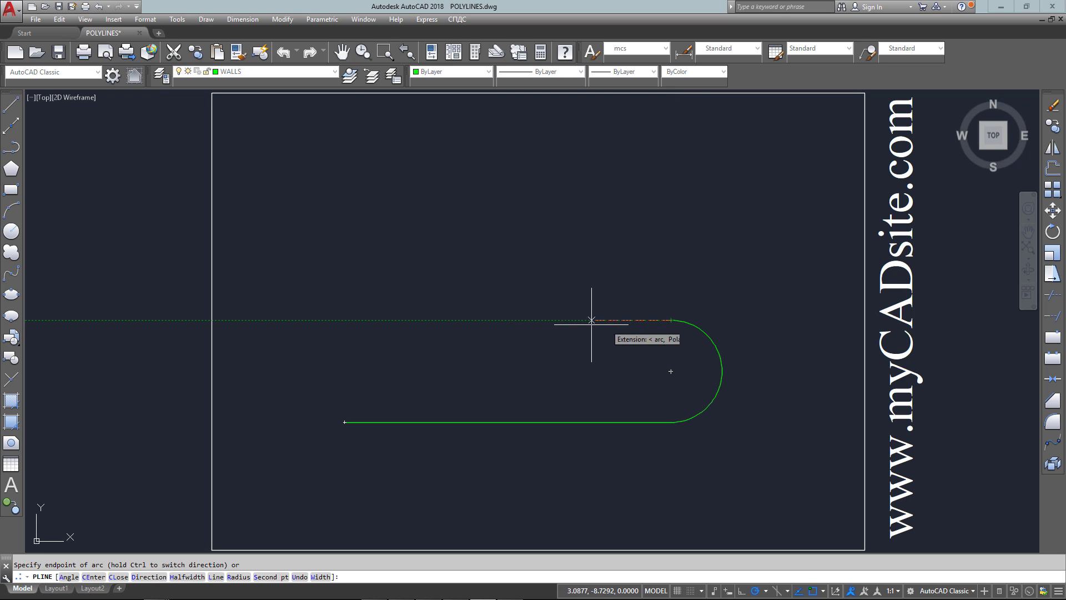
Continue the polyline with a 5-unit line to the left and close it with an arc to form a slot.
type("L")
key("Return")
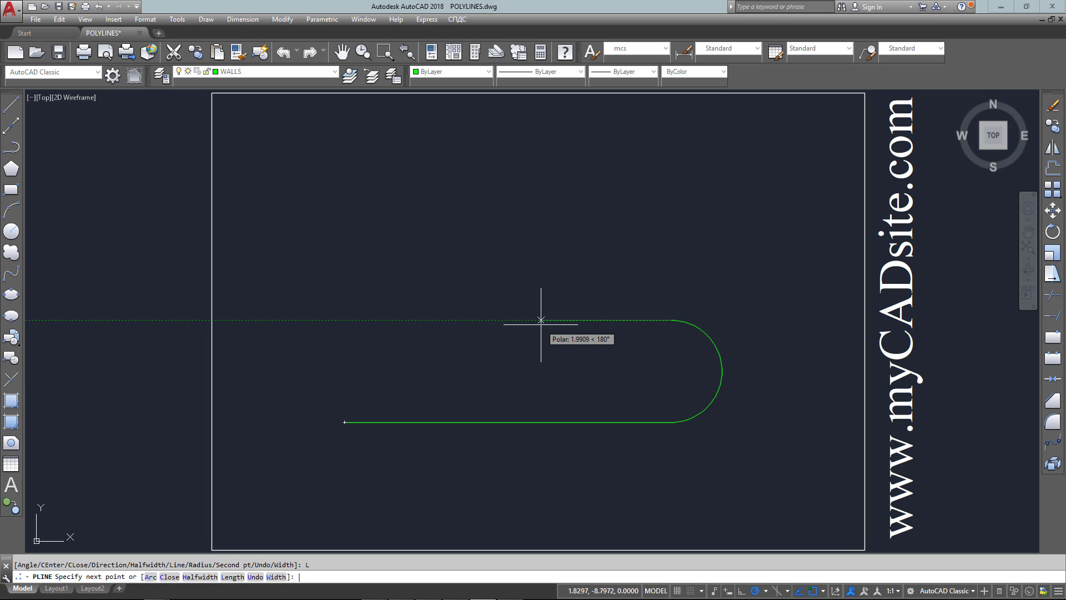
type("5")
key("Return")
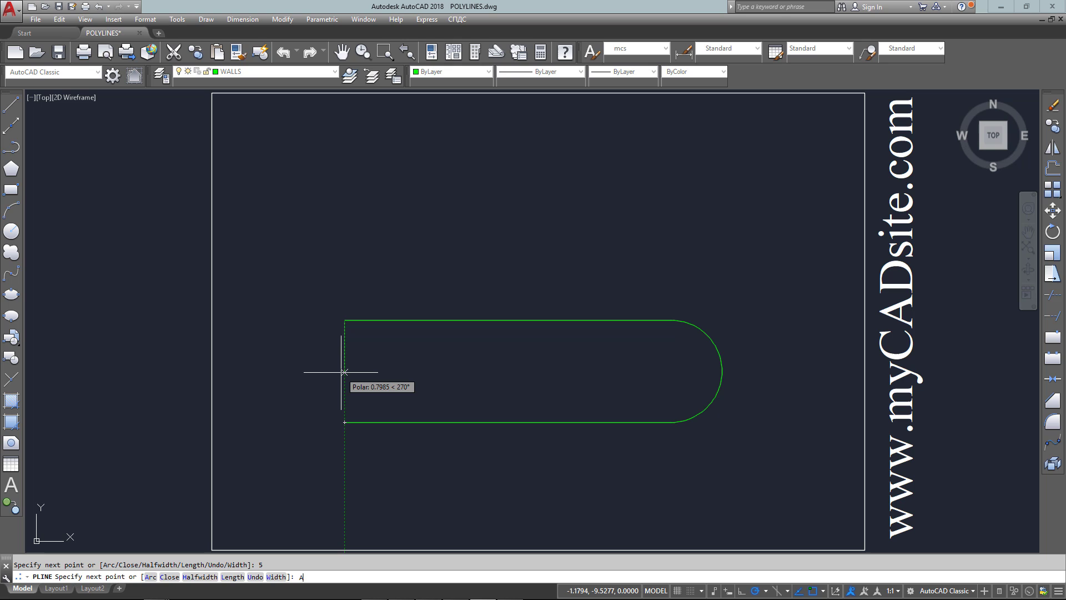
type("A")
key("Return")
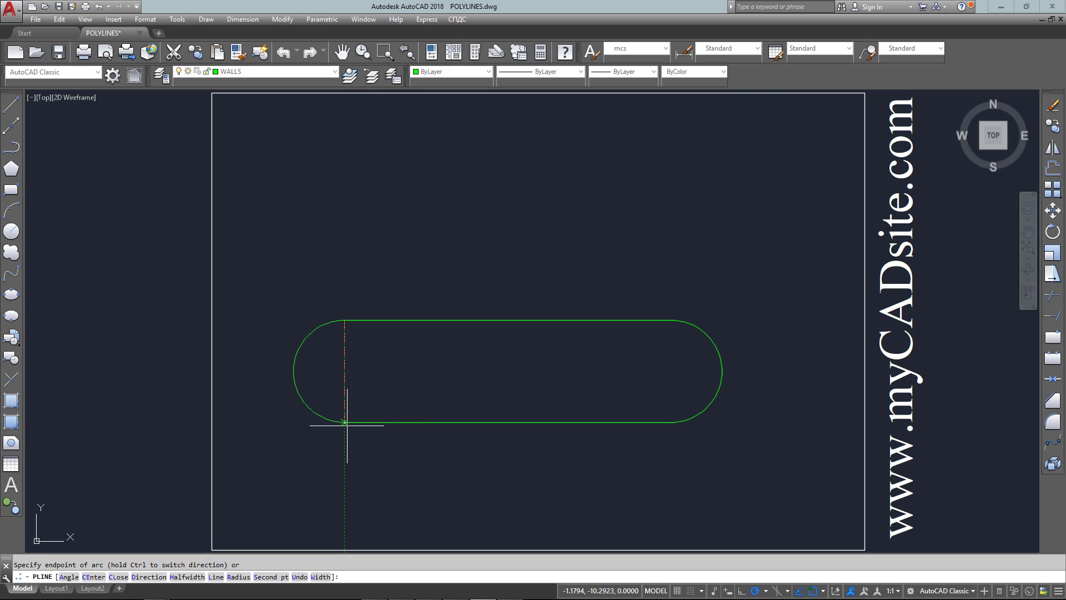
type("CL")
key("Return")
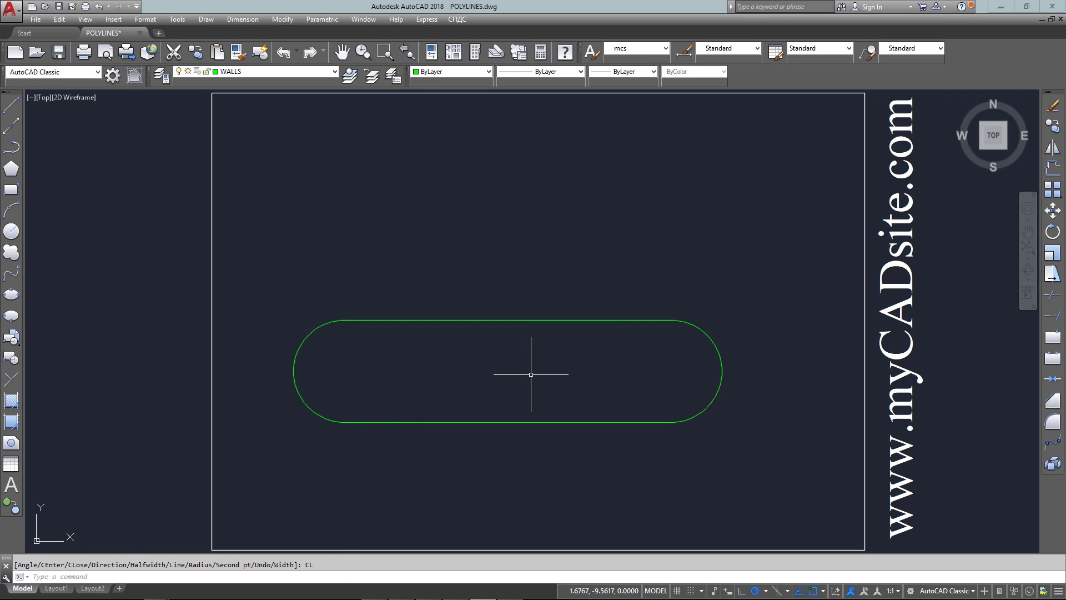
Select the slot-shaped polyline to check that it is one object, and erase it.
left_click(760, 271)
left_click(666, 382)
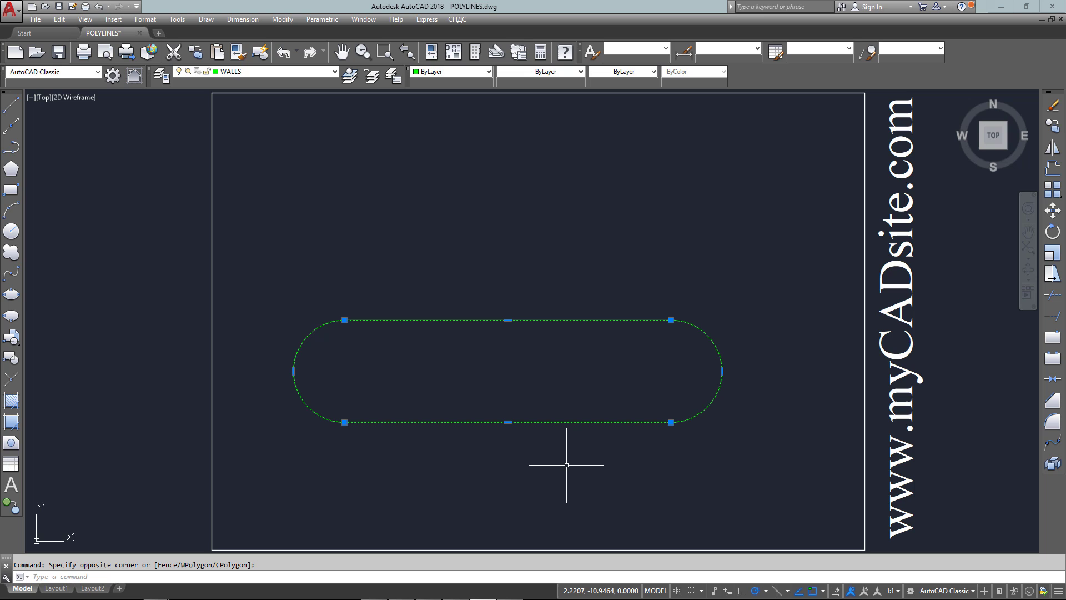
type("E")
key("Return")
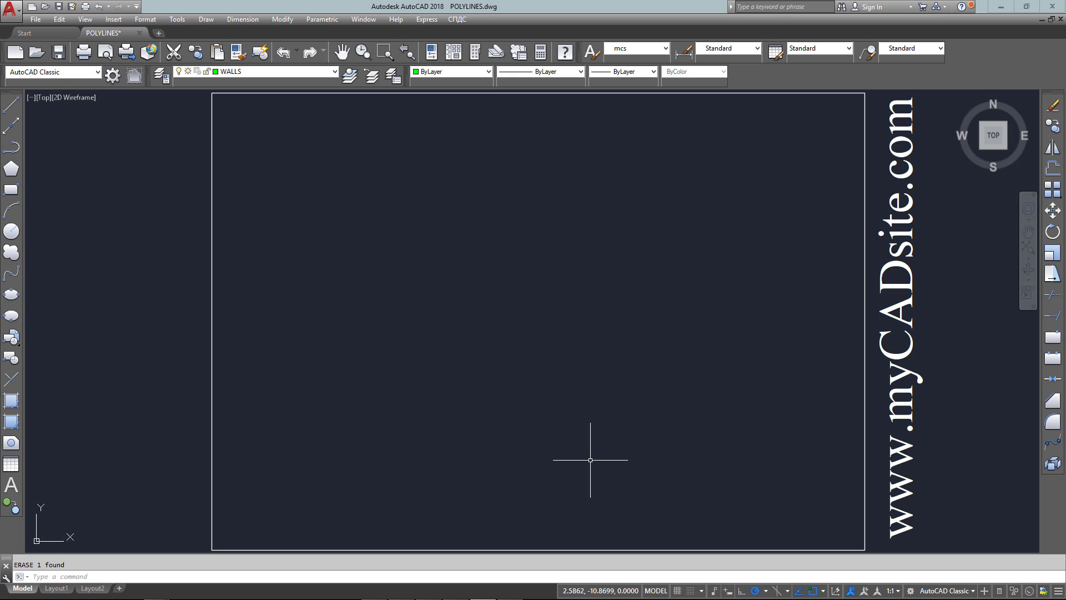
Draw a horizontal polyline about 2.5 units long with starting and ending width 0.2 in the lower part of the frame.
middle_click_drag(351, 392, 316, 391)
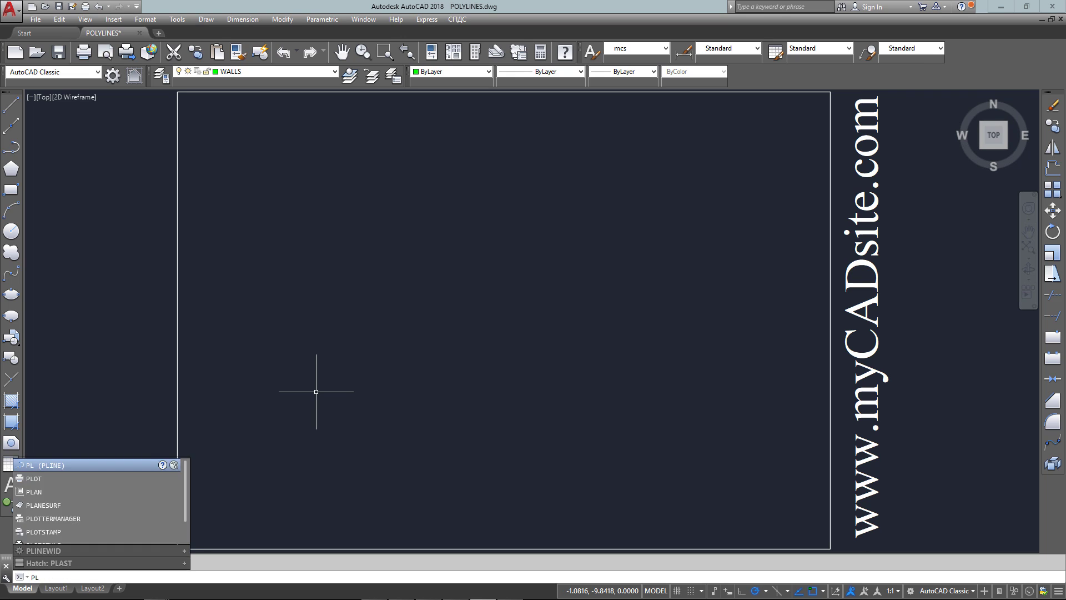
key("Return")
left_click(228, 431)
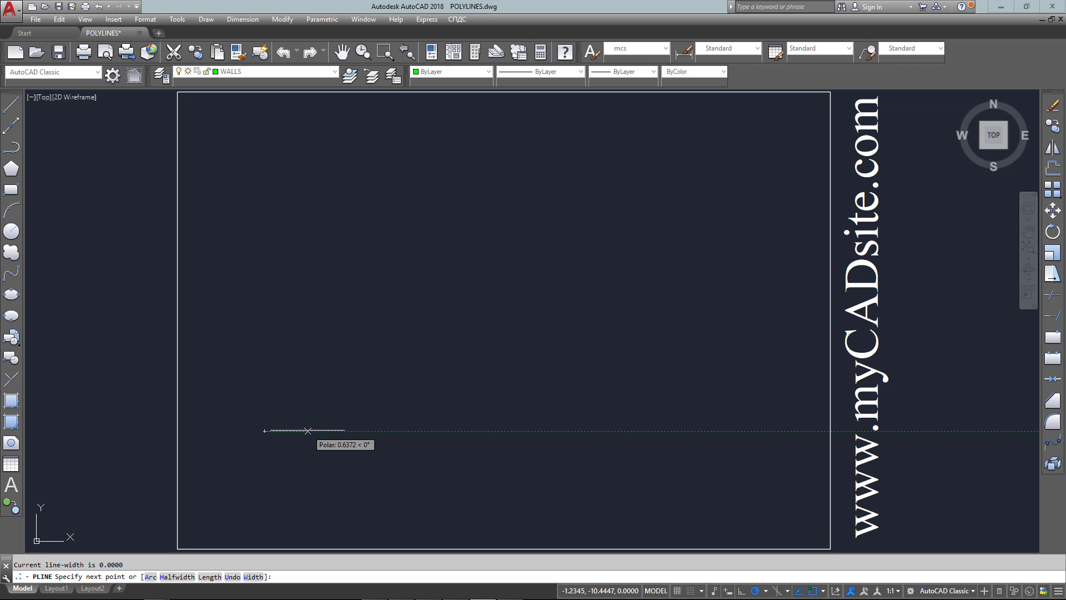
key("Return")
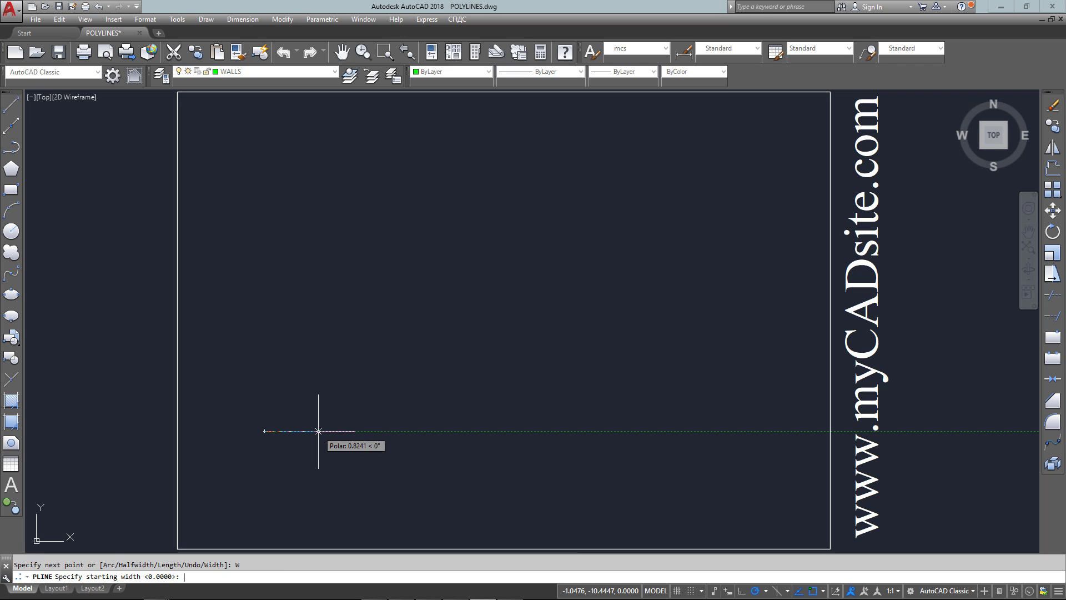
key("Return")
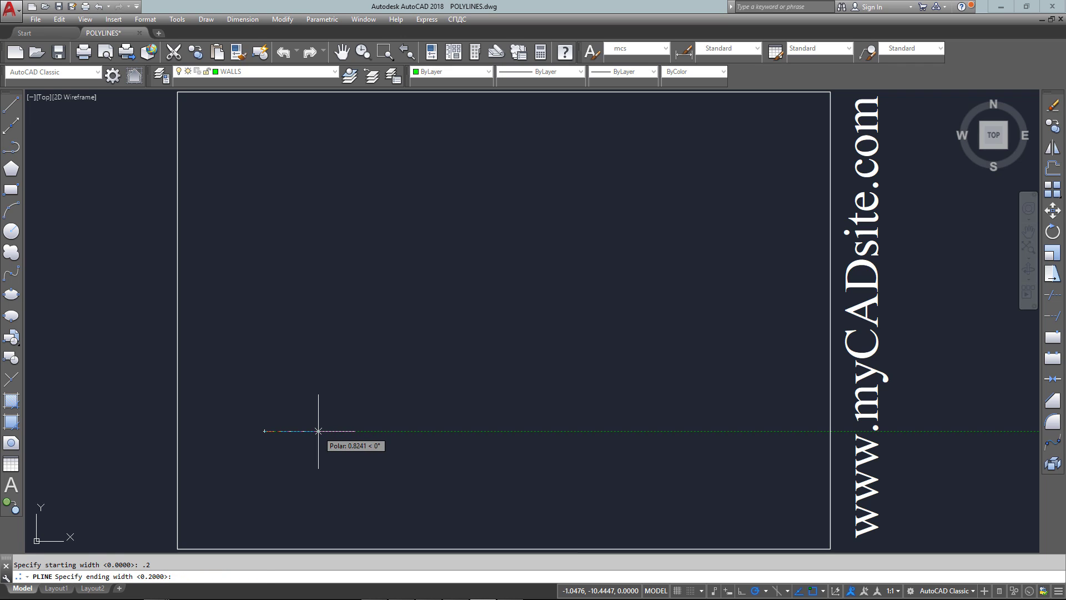
key("Return")
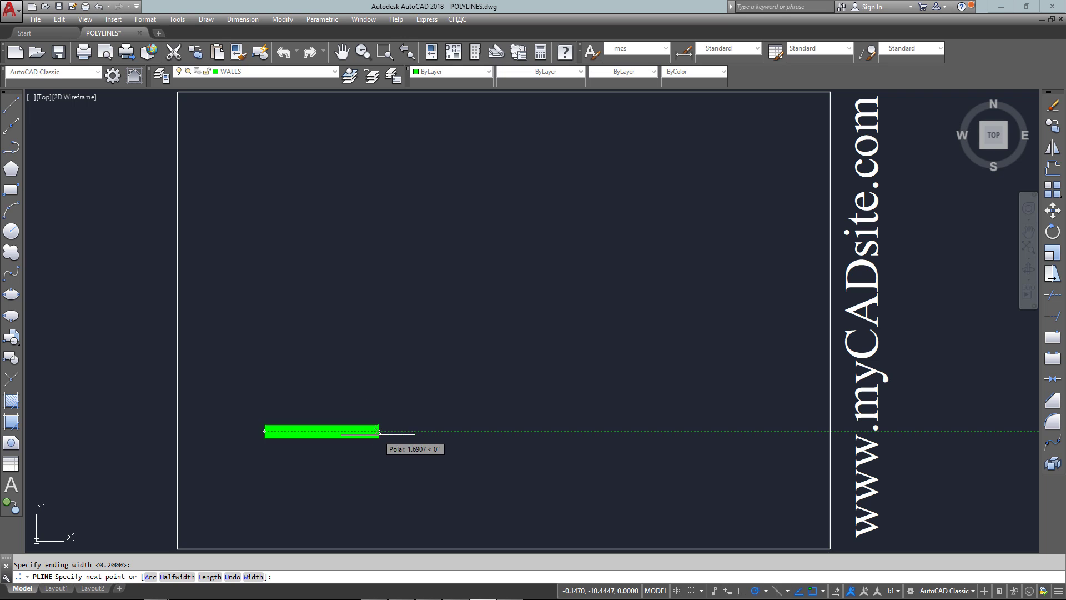
left_click(429, 431)
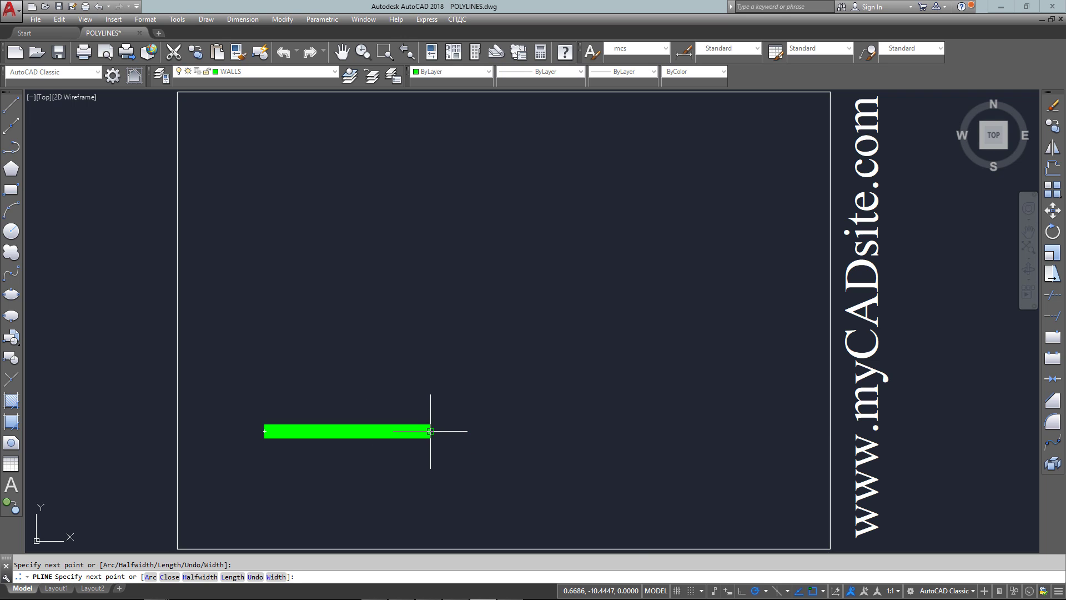
key("Escape")
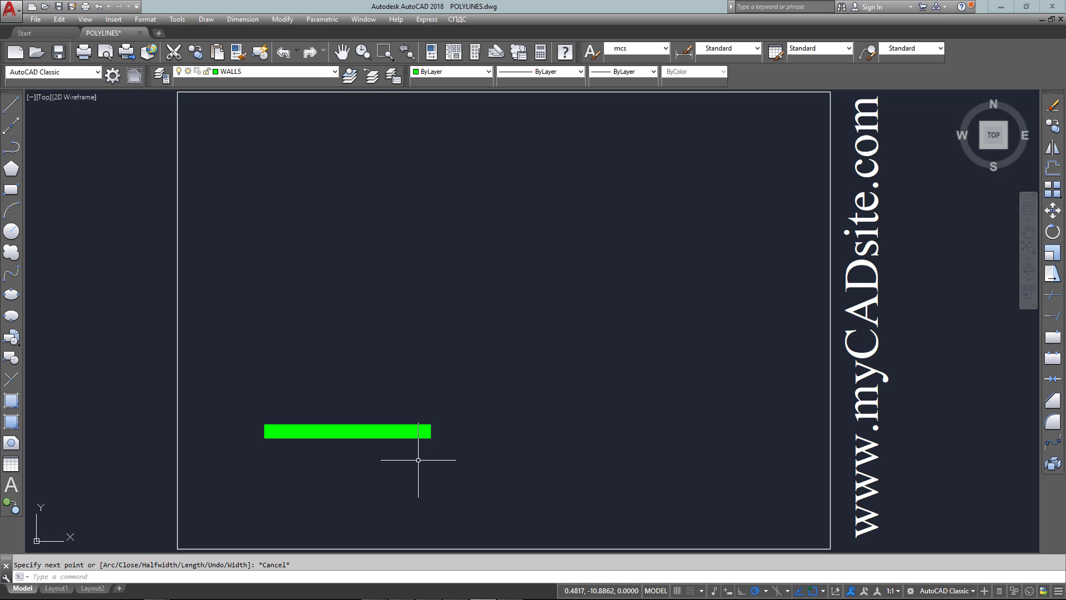
Draw a polyline arrowhead about 0.9 units long from the bar's right end, with starting width 0.6 and ending width 0.
key("Return")
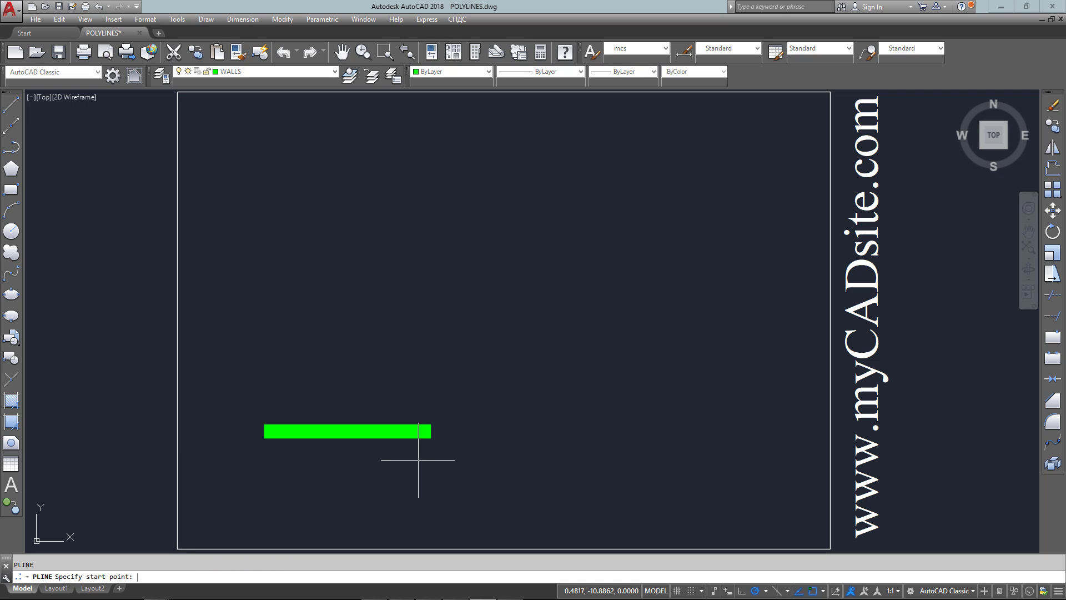
left_click(430, 431)
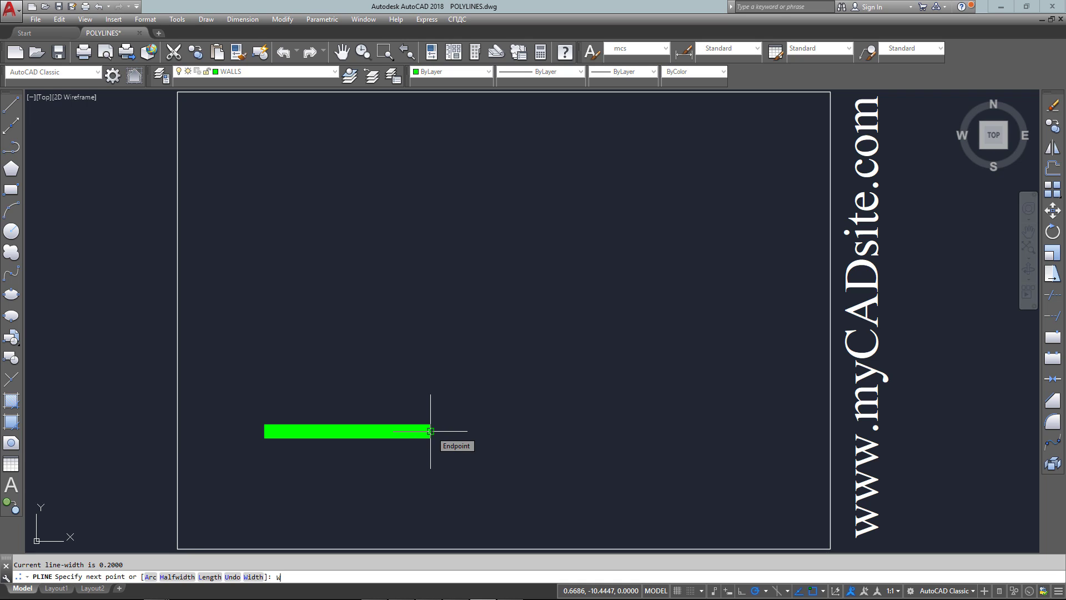
type("W")
key("Return")
type(".6")
key("Return")
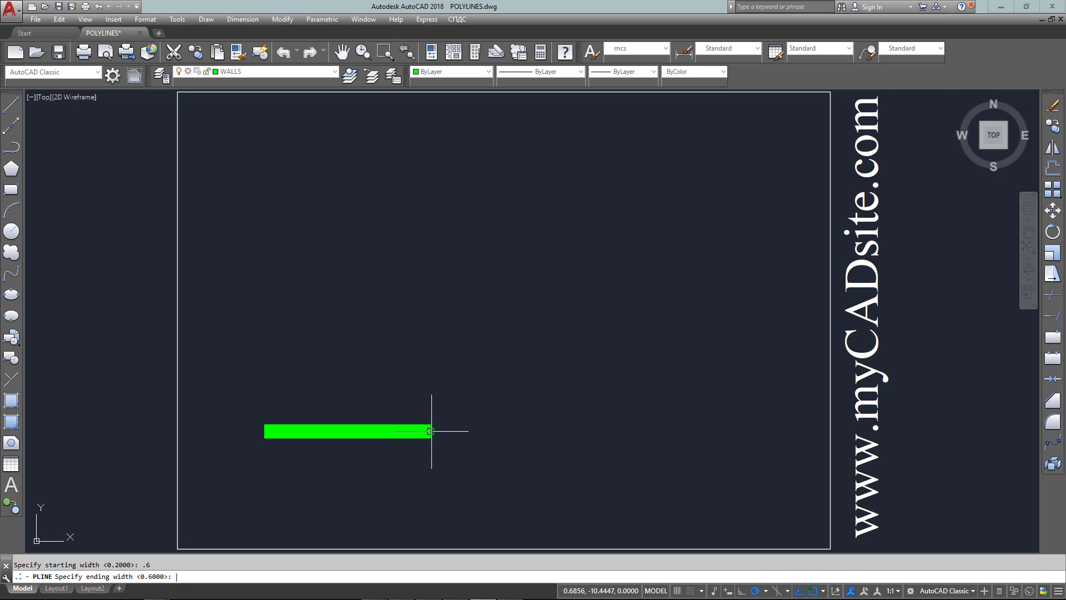
type("0")
key("Return")
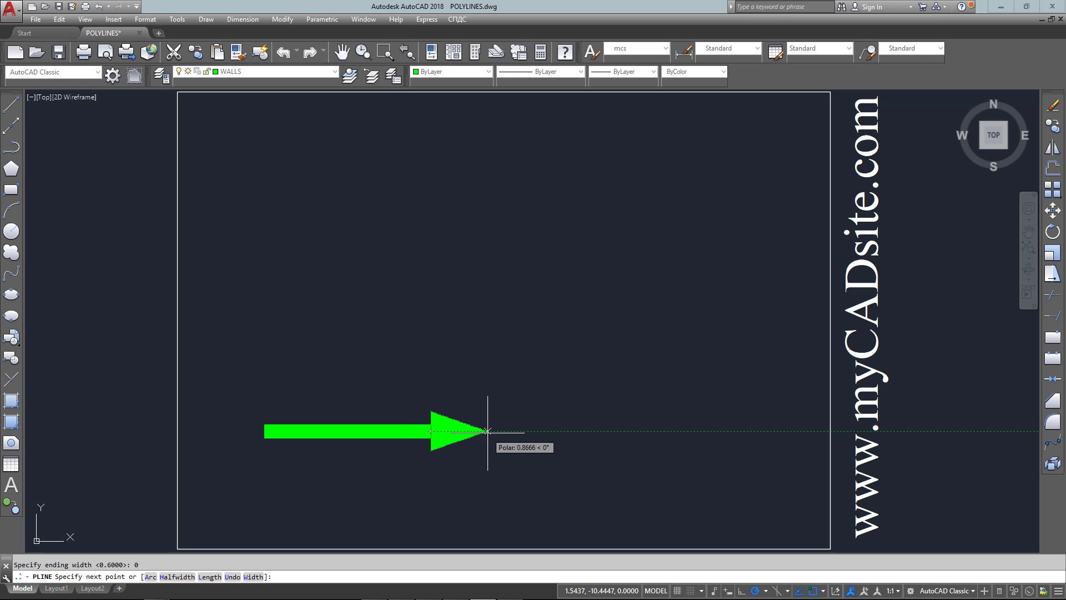
left_click(488, 431)
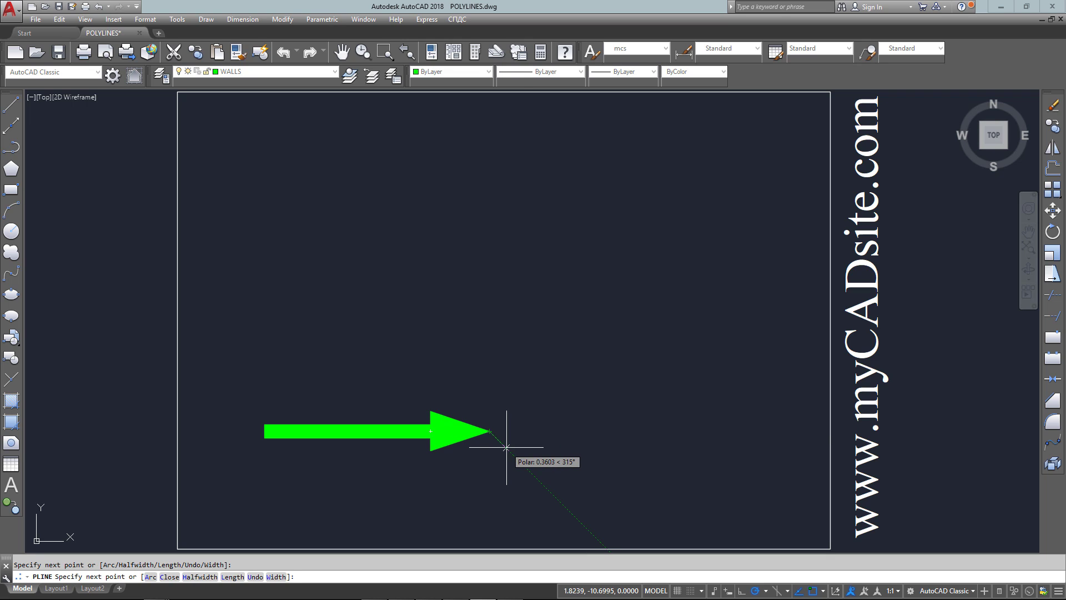
key("Escape")
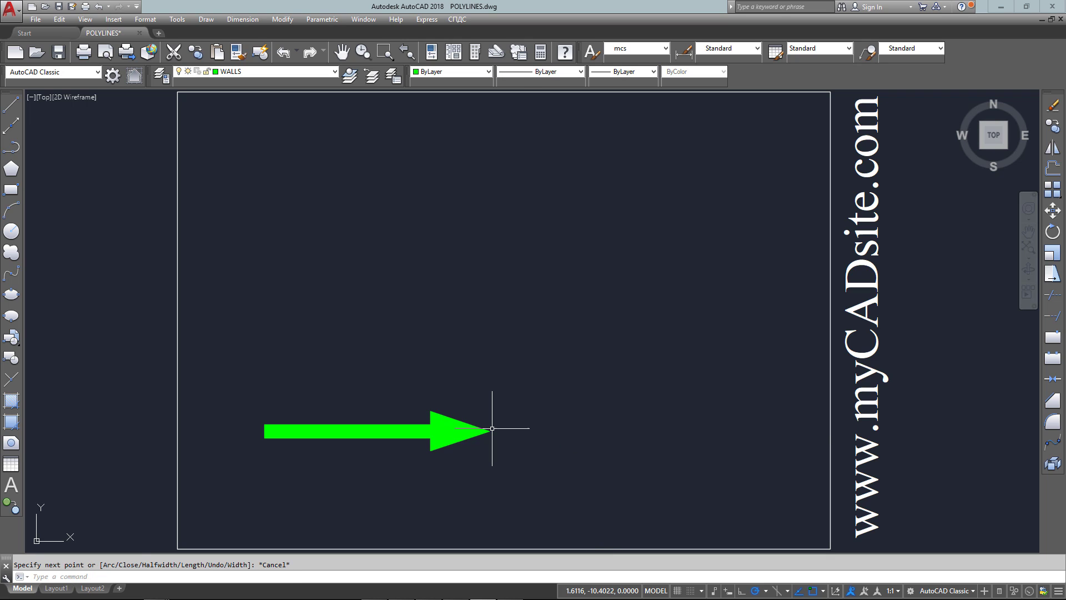
Select the arrowhead and the bar to check whether they are separate objects, and clear the selection.
left_click(501, 420)
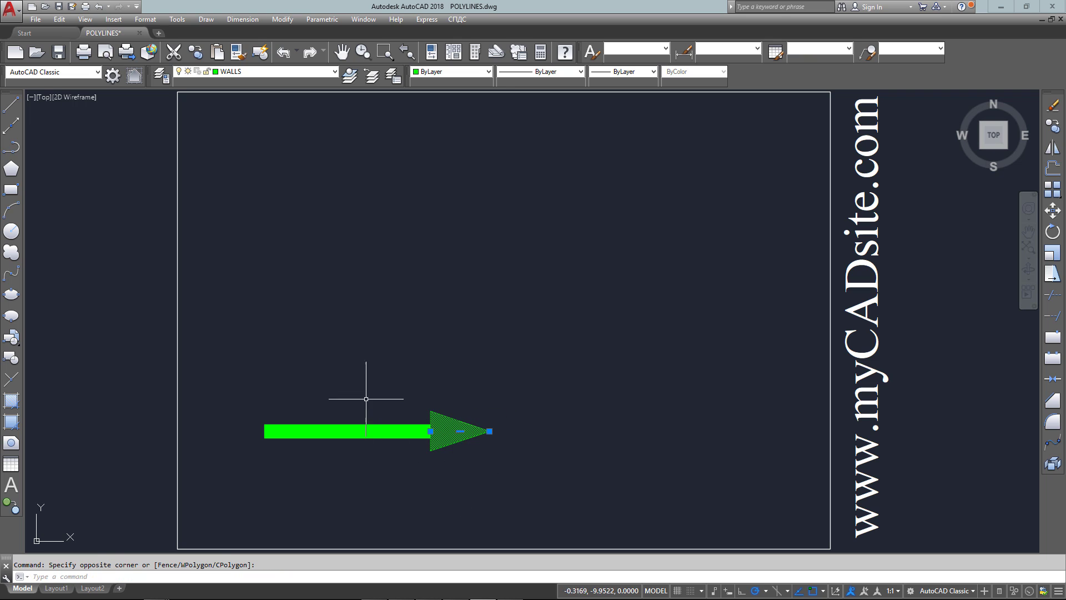
left_click(300, 465)
key("Escape")
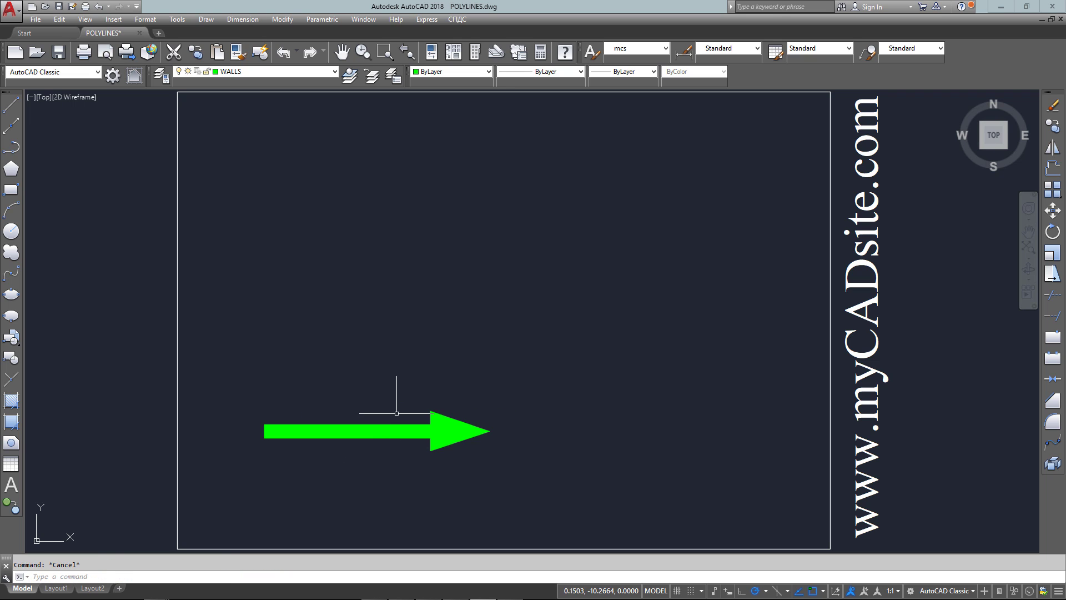
left_click(389, 410, "ctrl")
left_click(346, 459, "ctrl")
key("Escape")
Join the arrowhead to the bar with the Join option of PEDIT to make a single polyline.
type("pe")
key("Return")
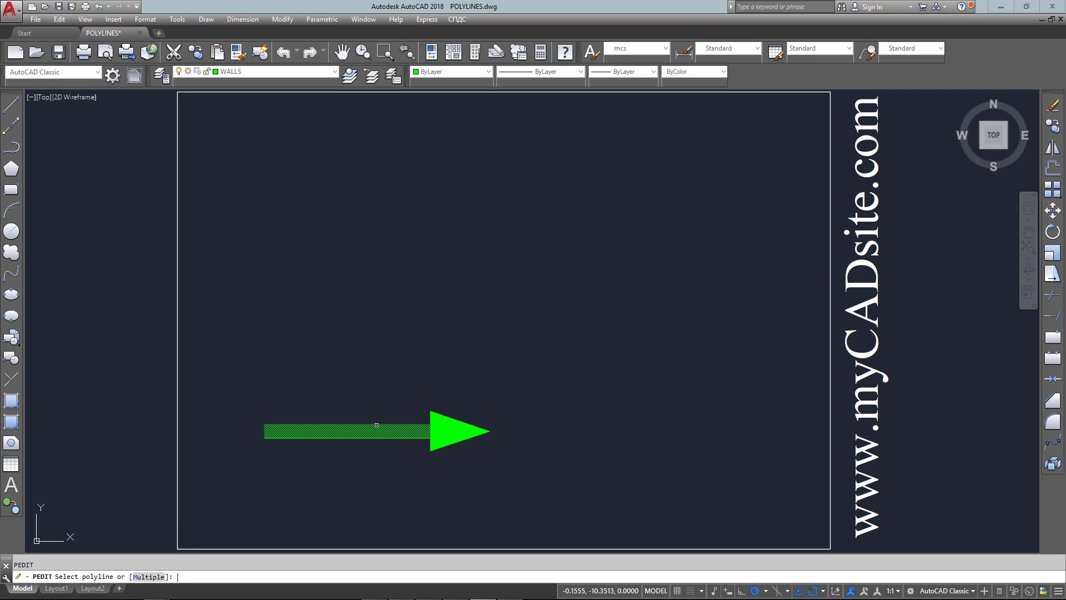
left_click(377, 425)
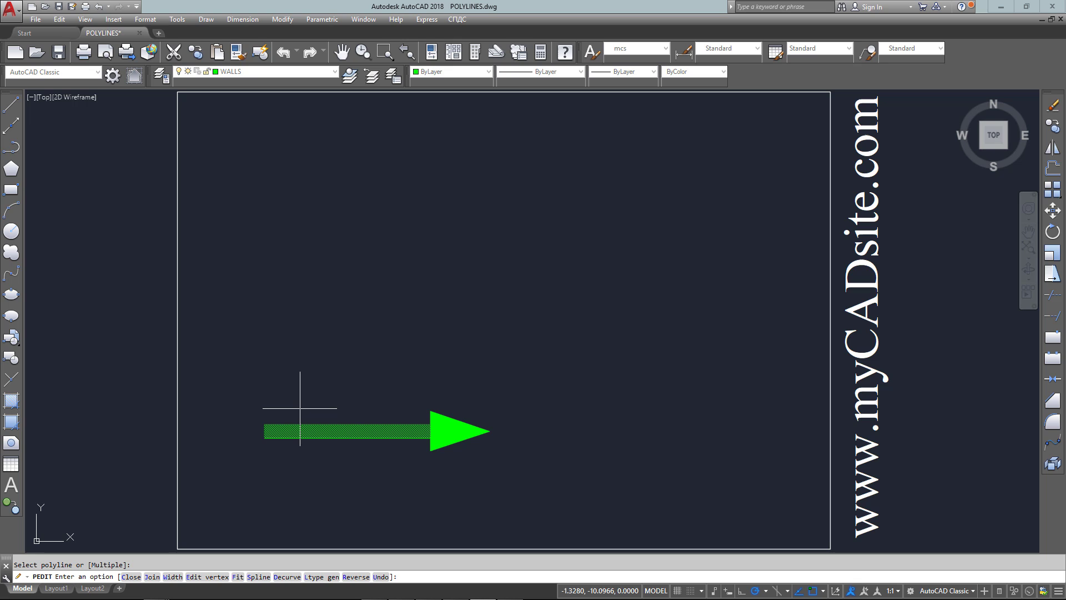
type("j")
key("Return")
left_click(456, 429)
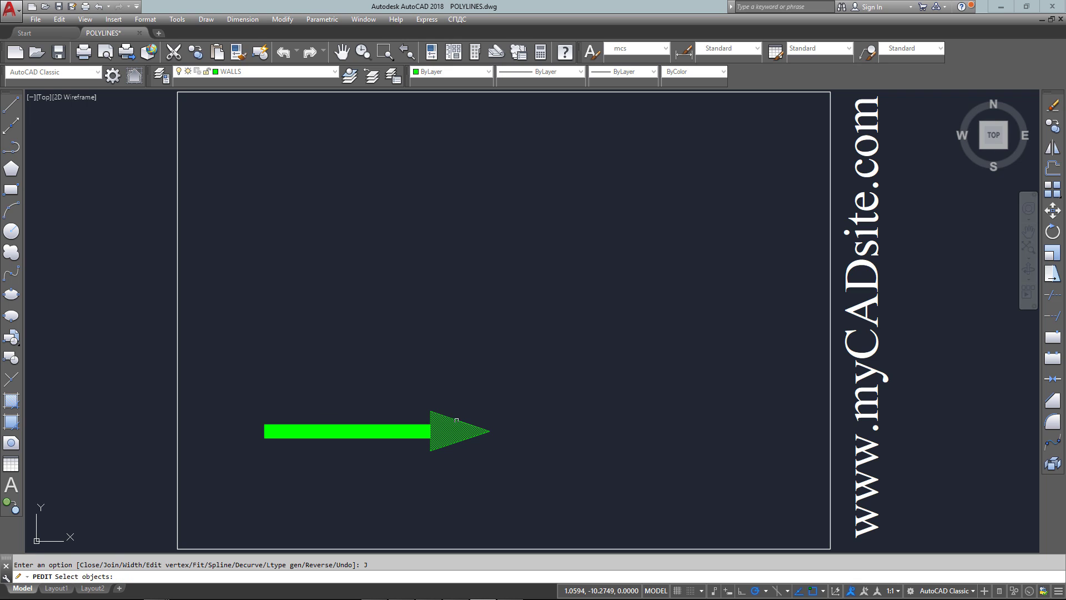
key("Return")
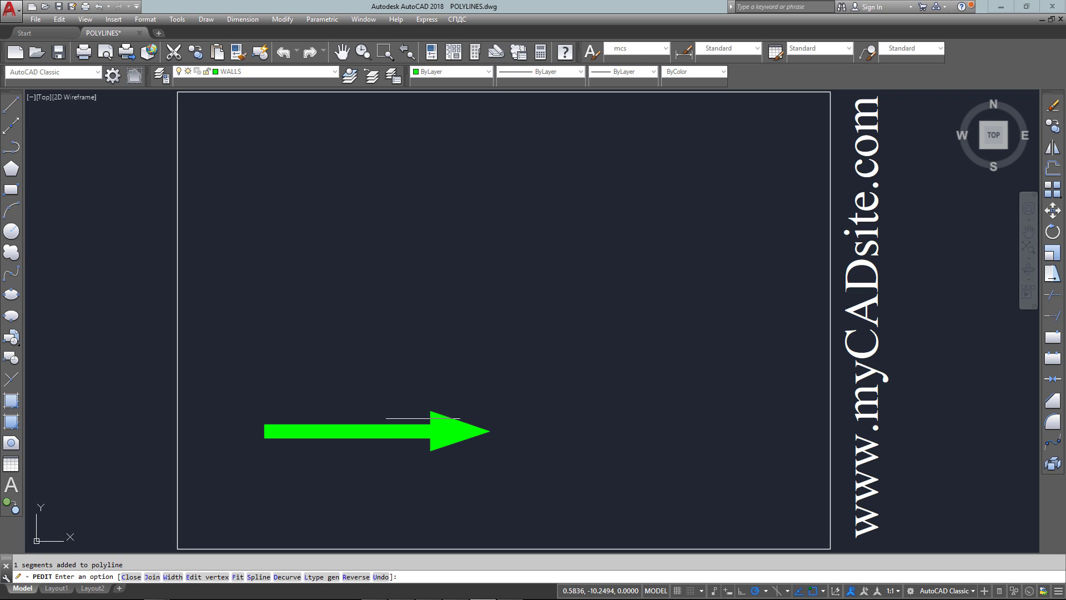
key("Return")
Rotate the joined arrow 45° counterclockwise about the midpoint of its tail end.
left_click(393, 430)
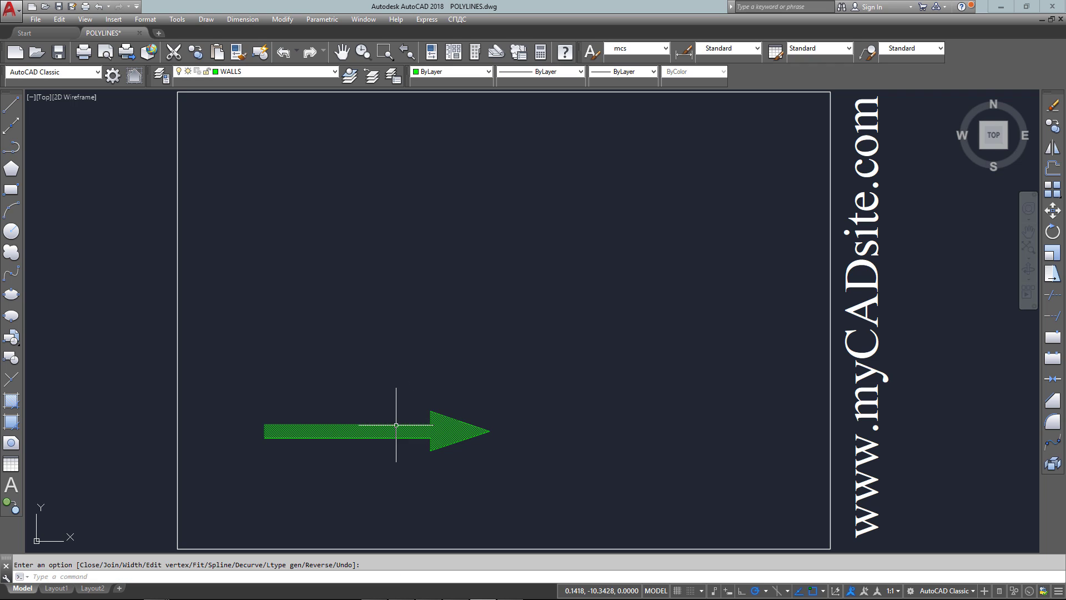
type("RO")
key("Return")
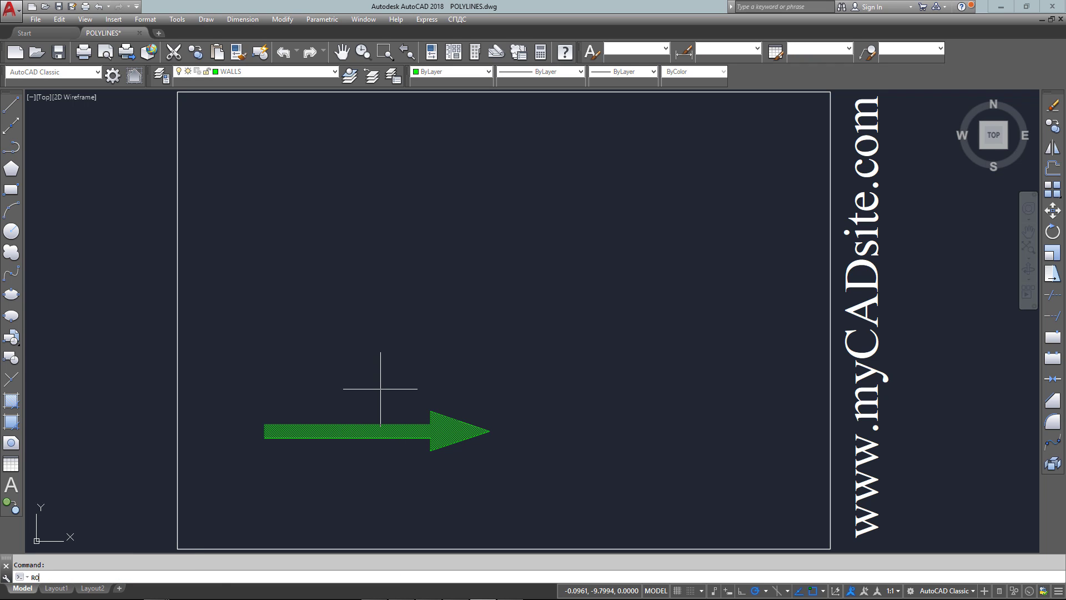
left_click(264, 431)
left_click(413, 280)
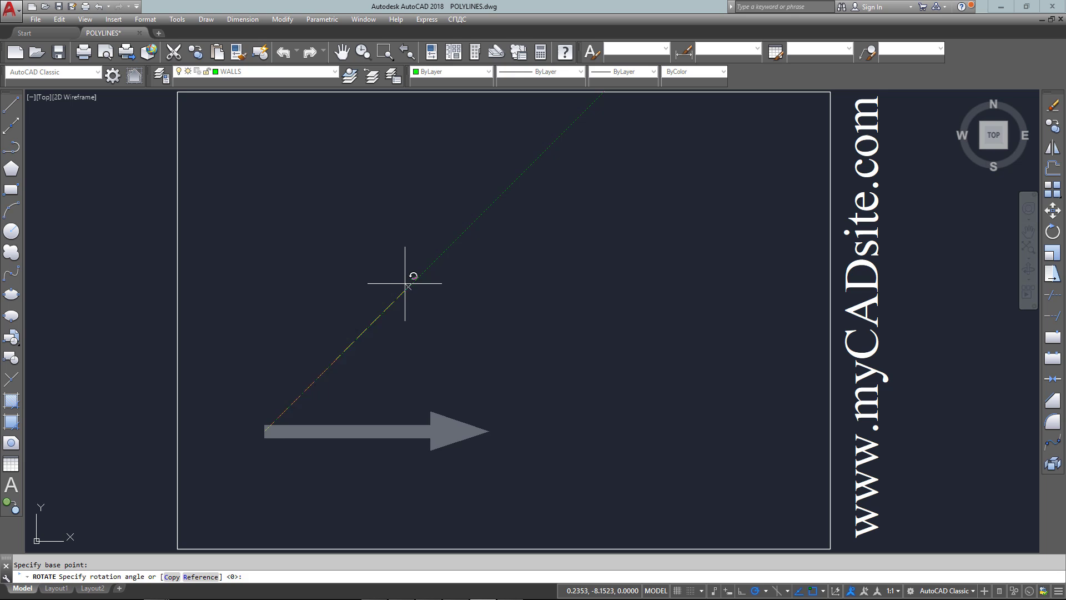
Rotate the arrow back to horizontal about its tail end and erase it.
left_click(495, 344)
left_click(286, 352)
type("RO")
key("Return")
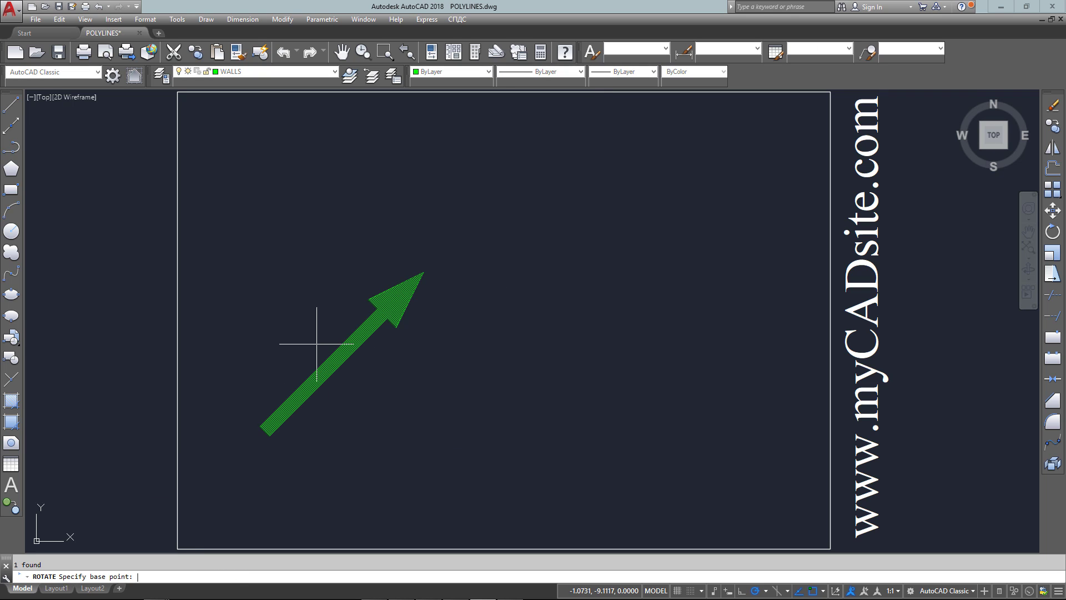
left_click(264, 431)
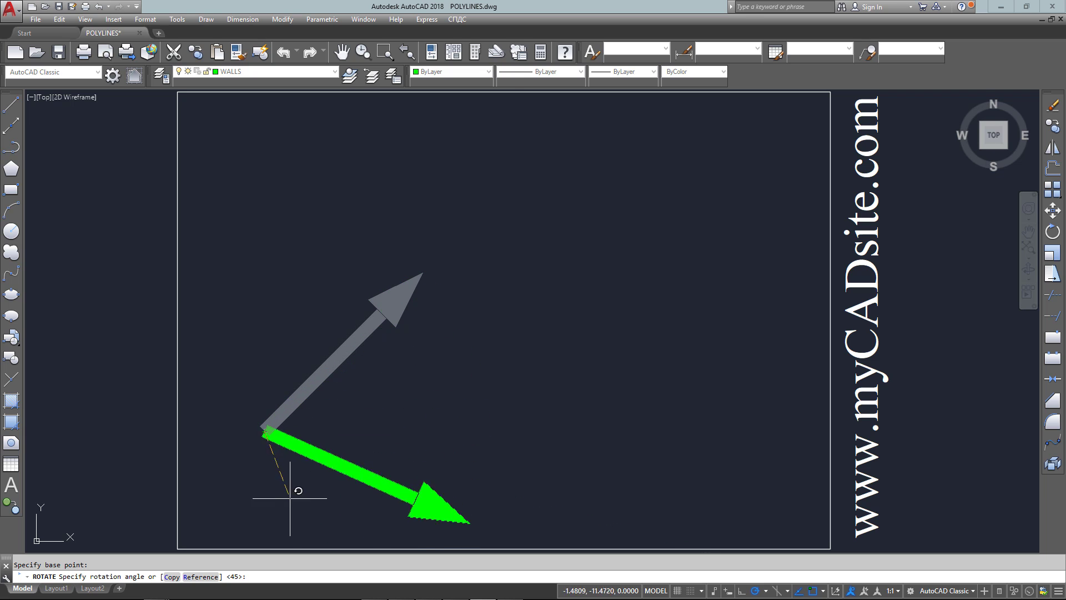
left_click(349, 516)
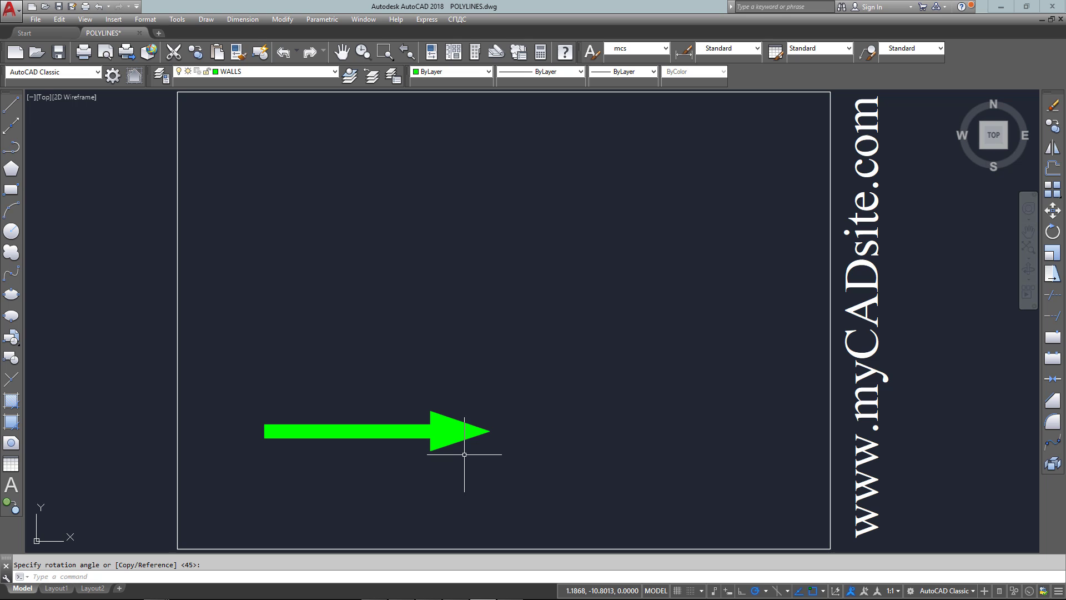
left_click(382, 428)
key("Delete")
Draw an irregular seven-segment polyline starting at about 1.27, -6.61 and ending back at its start point.
type("PL")
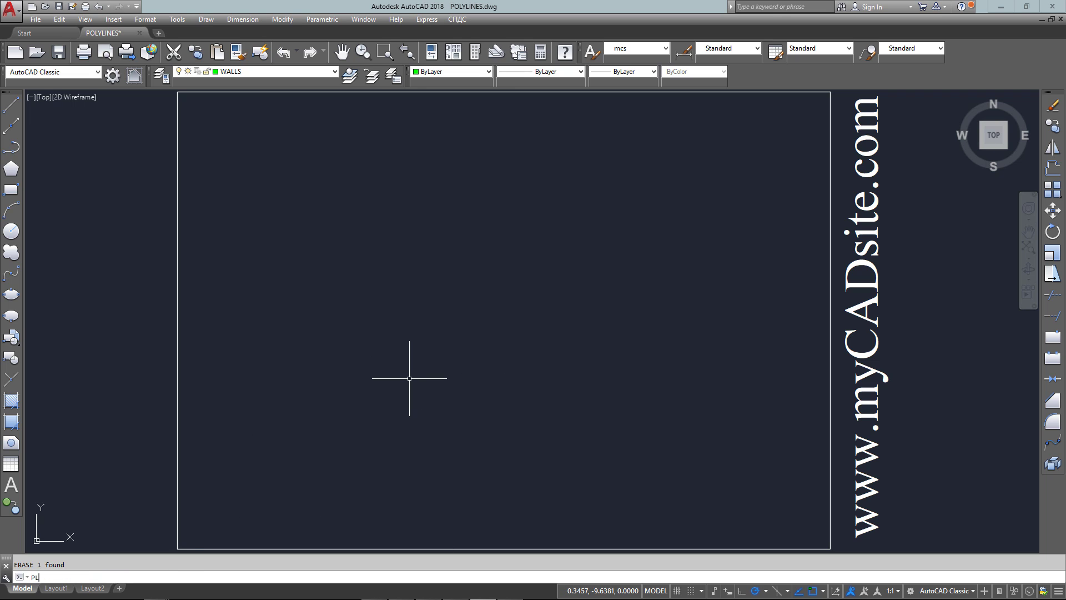
key("Return")
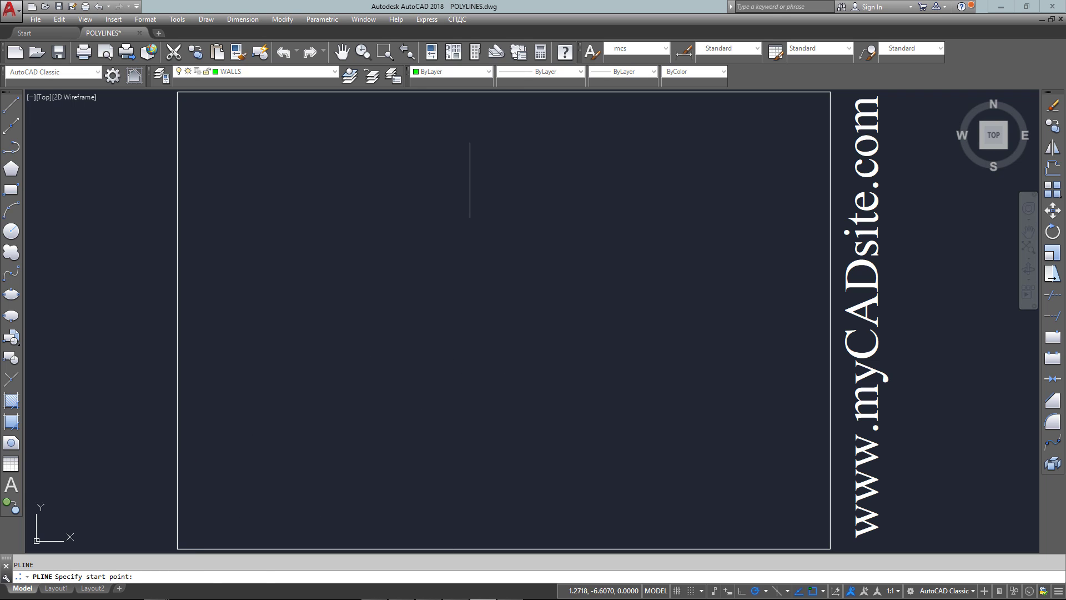
left_click(469, 180)
left_click(330, 279)
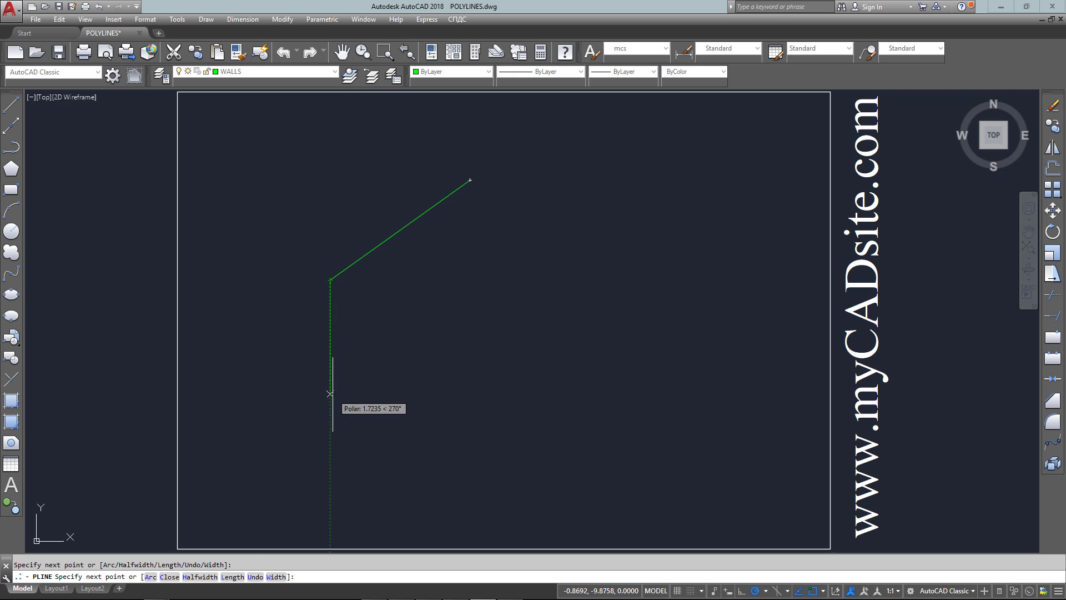
left_click(305, 373)
left_click(374, 443)
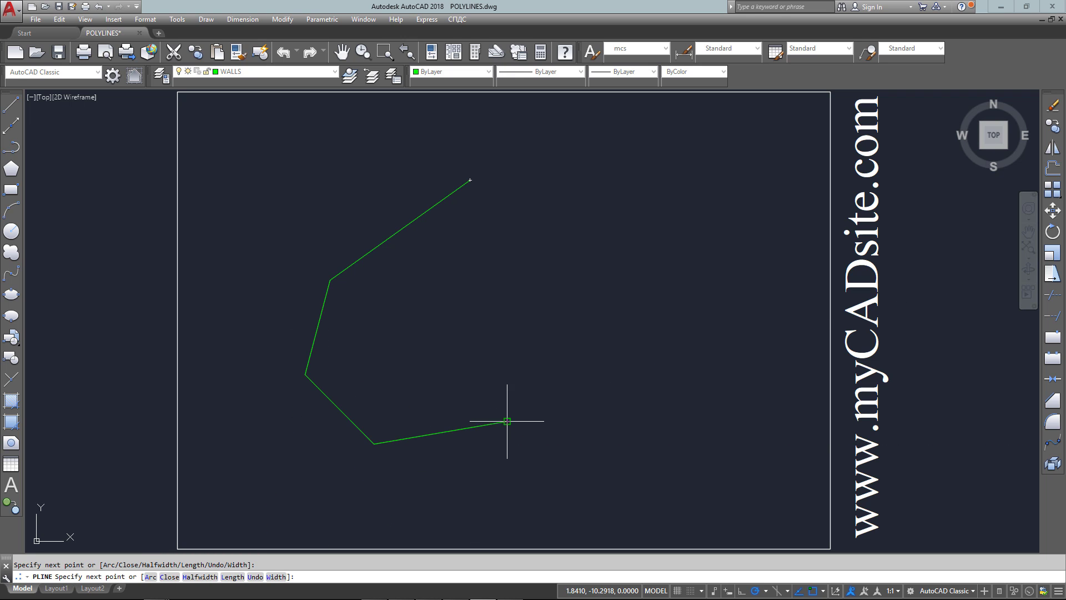
left_click(507, 421)
left_click(489, 327)
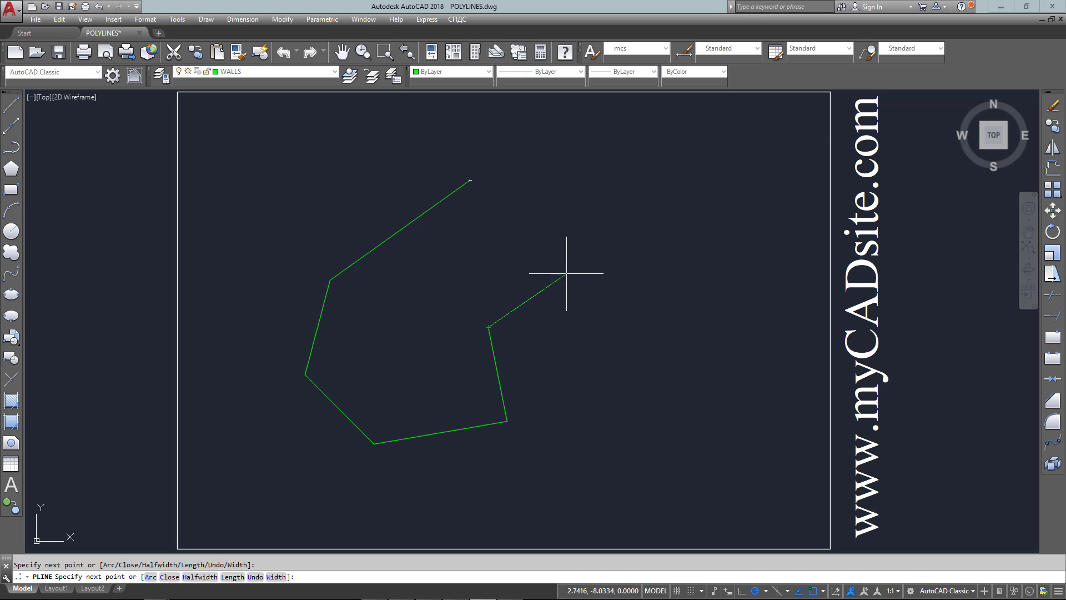
left_click(610, 256)
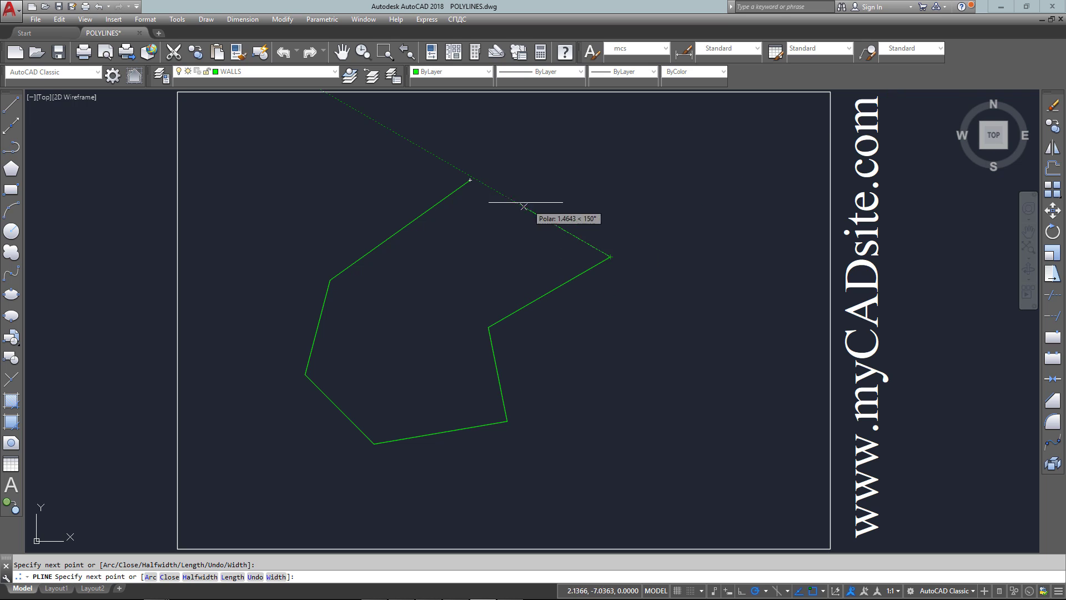
left_click(470, 179)
key("Escape")
Convert the seven-segment polyline to a smooth curve with the Spline option of PEDIT and select it to inspect its control vertices.
left_click(547, 221)
type("P")
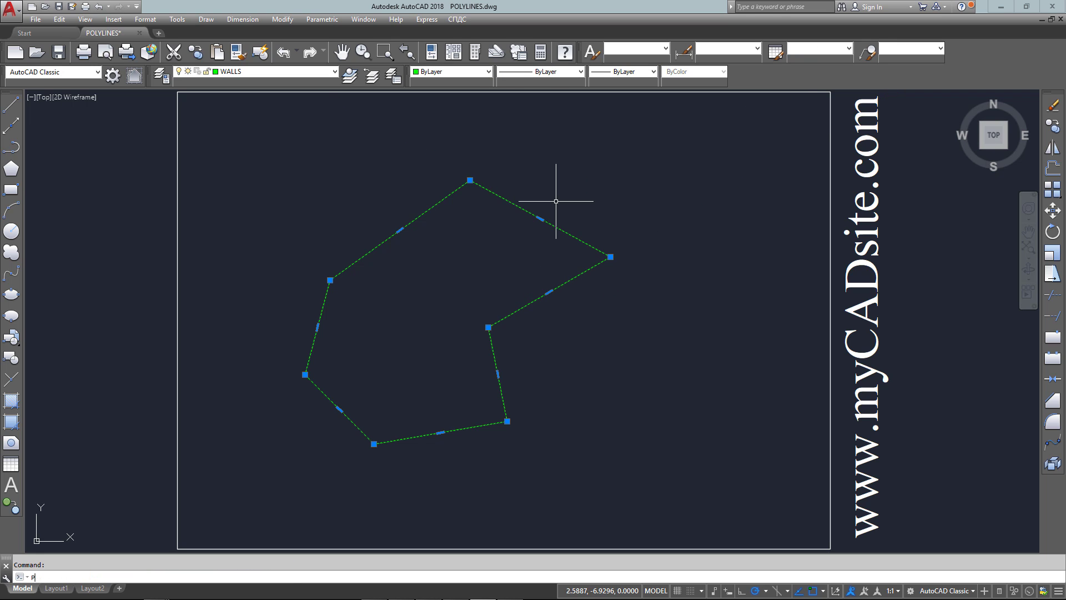
type("E")
key("Return")
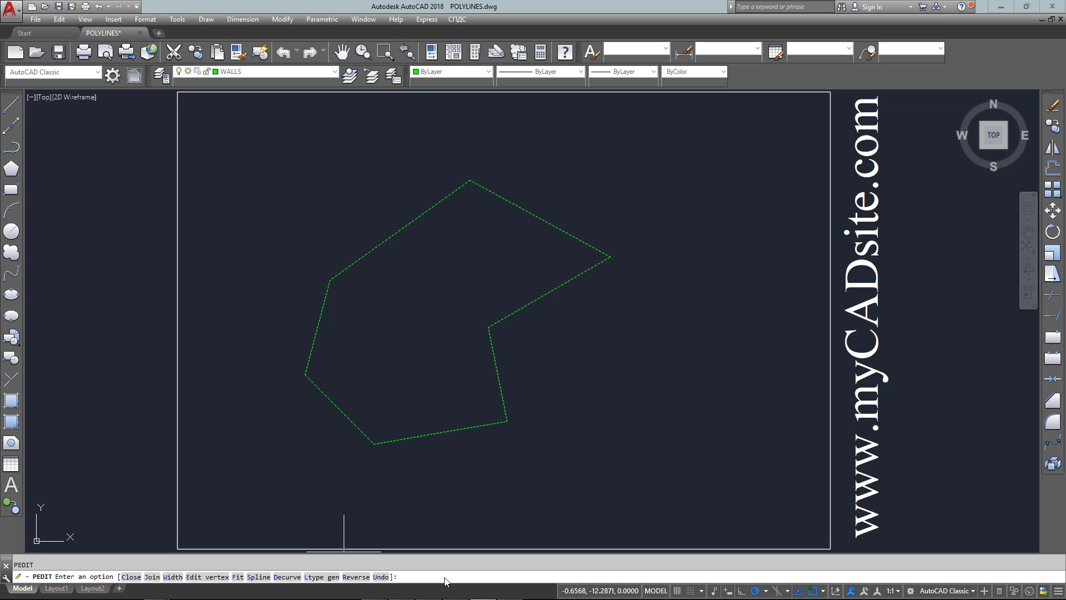
type("s")
key("Return")
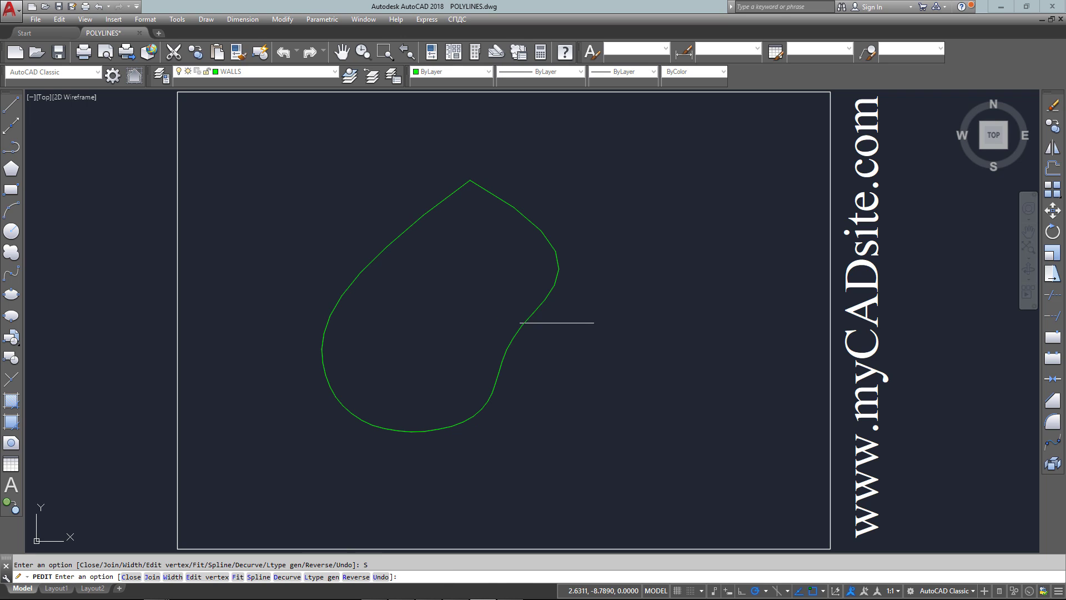
key("Escape")
left_click(361, 395)
left_click(281, 380)
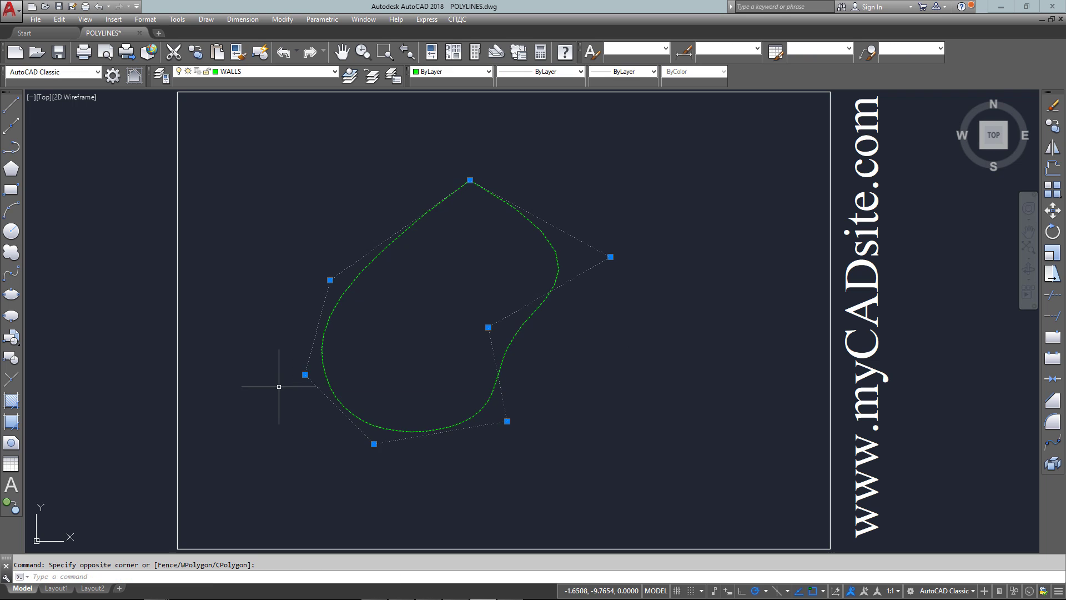
Return the splined polyline to its original straight segments with the Decurve option of PEDIT.
key("Escape")
type("pr")
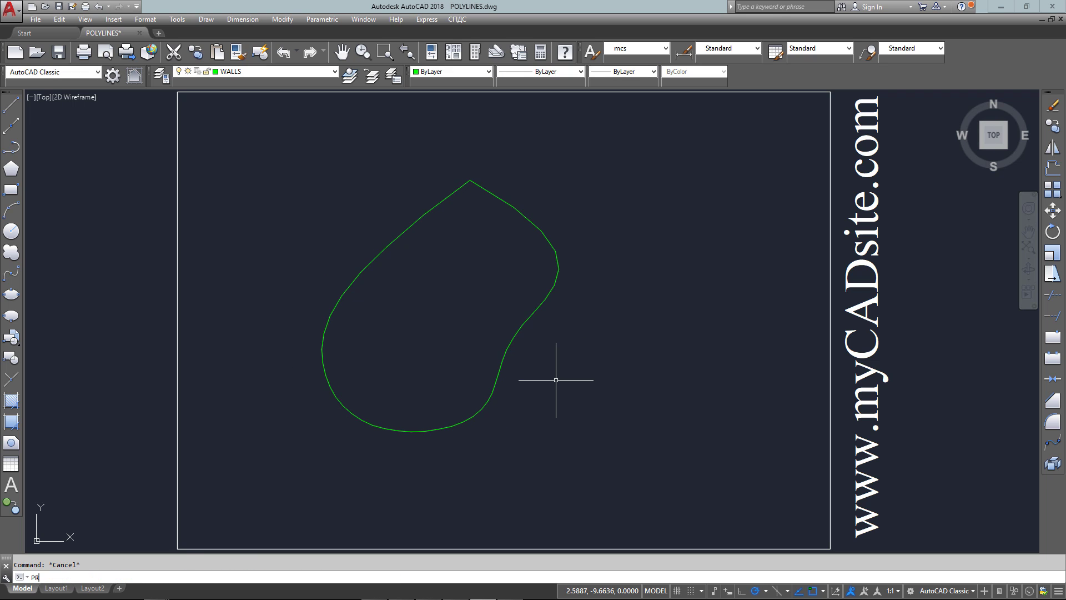
key("BackSpace")
type("e")
key("Return")
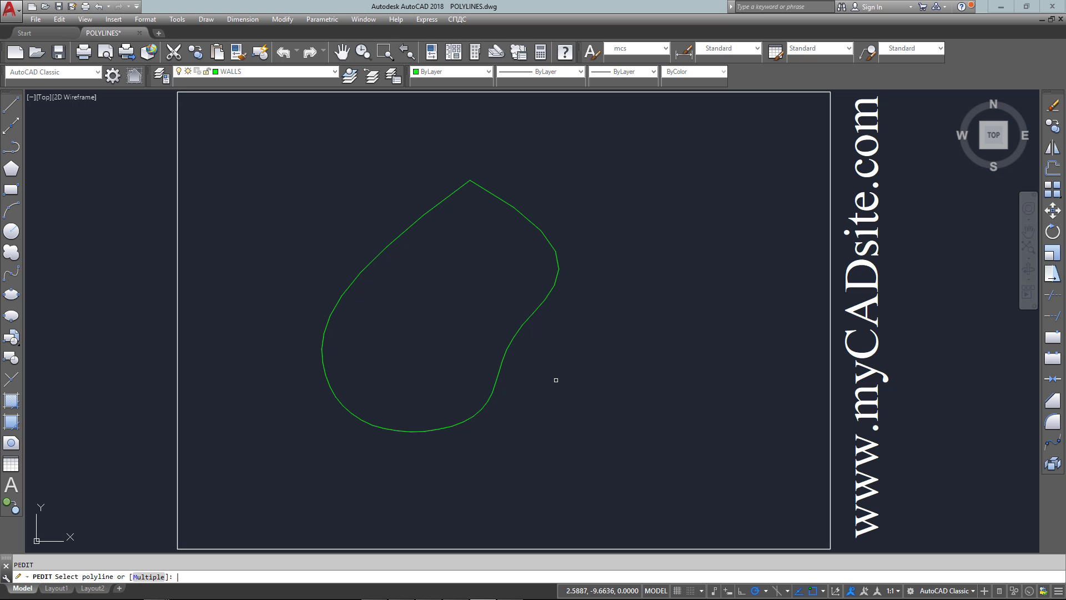
left_click(499, 380)
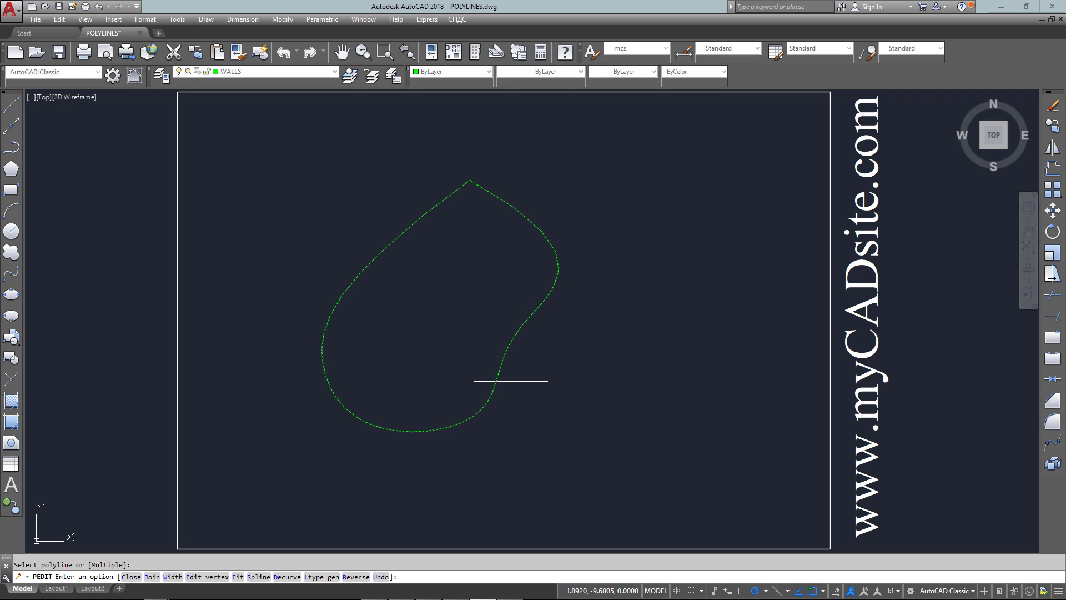
left_click(281, 577)
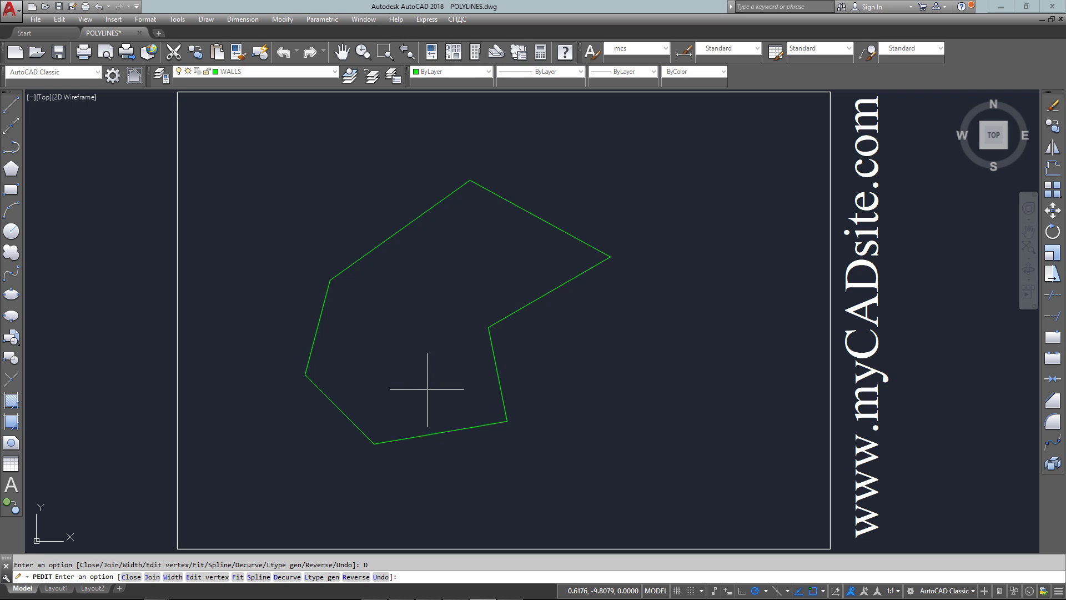
key("Escape")
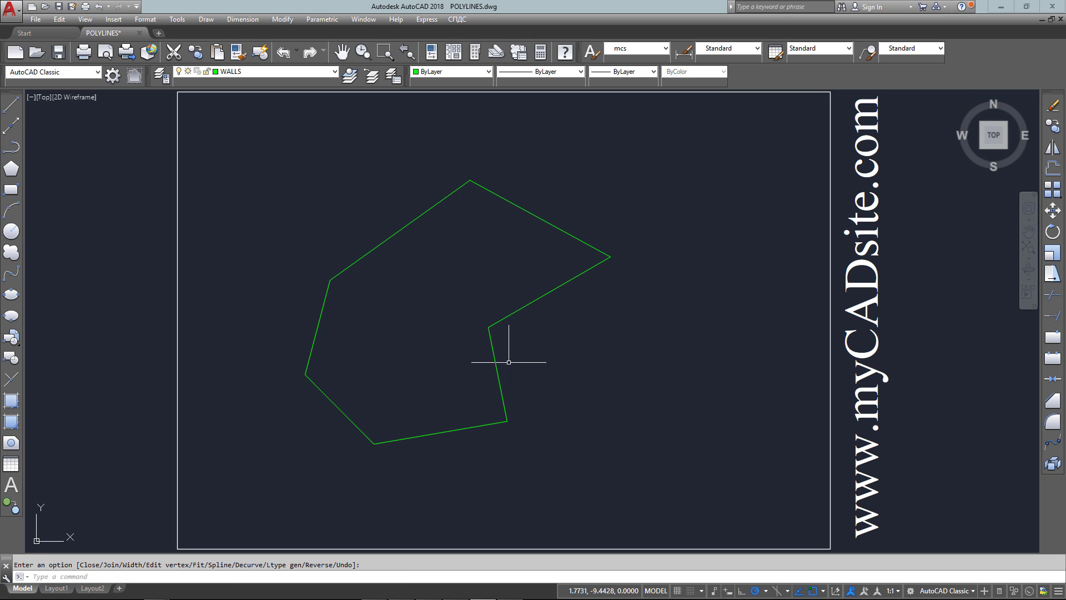
Select the straight-segment polyline to inspect its vertex and segment midpoint grips.
left_click(507, 345)
left_click(448, 374)
key("Escape")
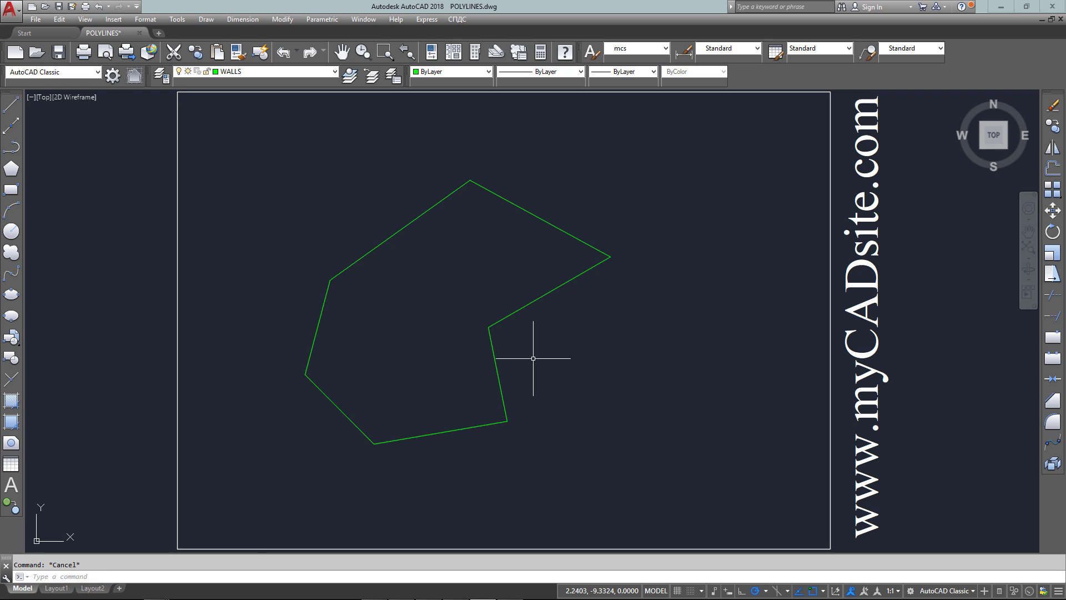
key("Return")
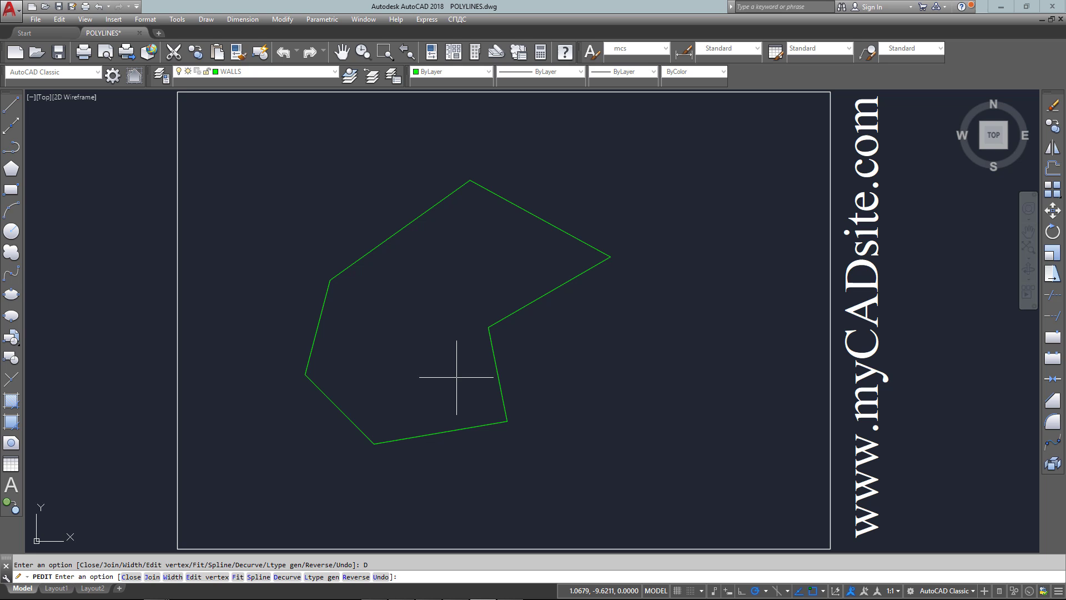
key("Escape")
left_click(522, 362)
left_click(451, 374)
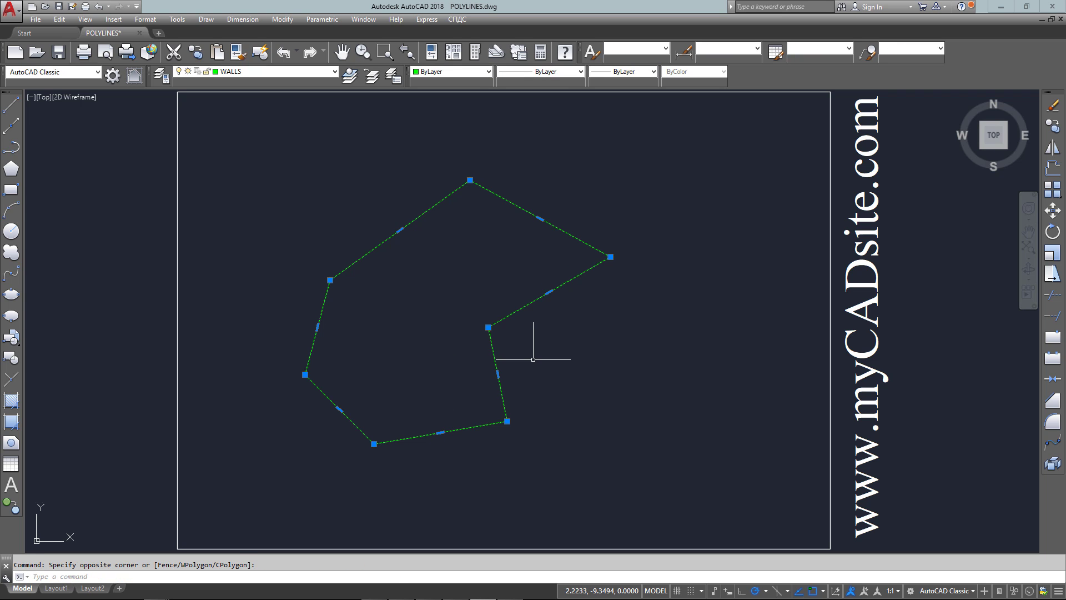